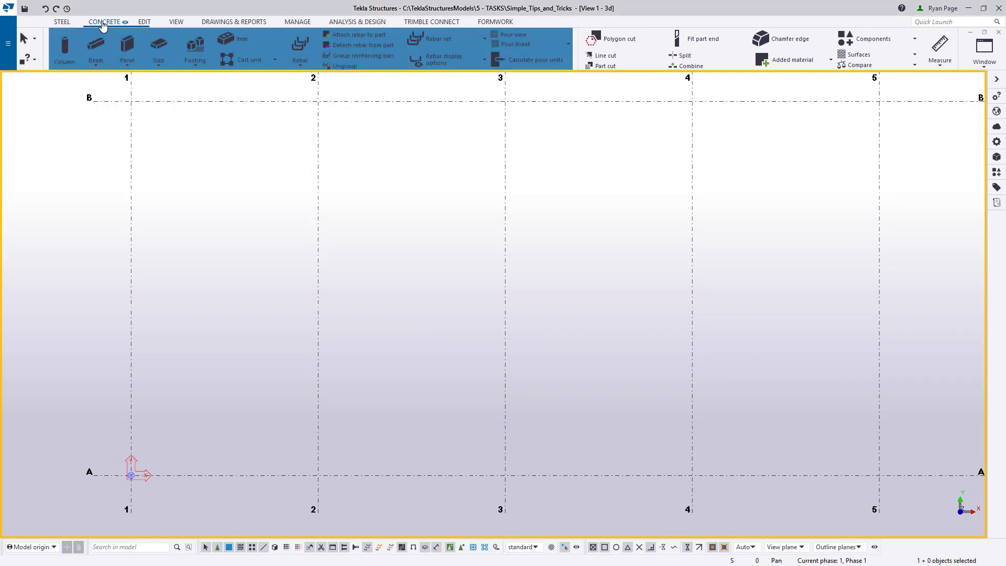
Model a U-shaped strip footing through grids A/2, B/2, B/3 and A/3.
click(199, 63)
click(168, 102)
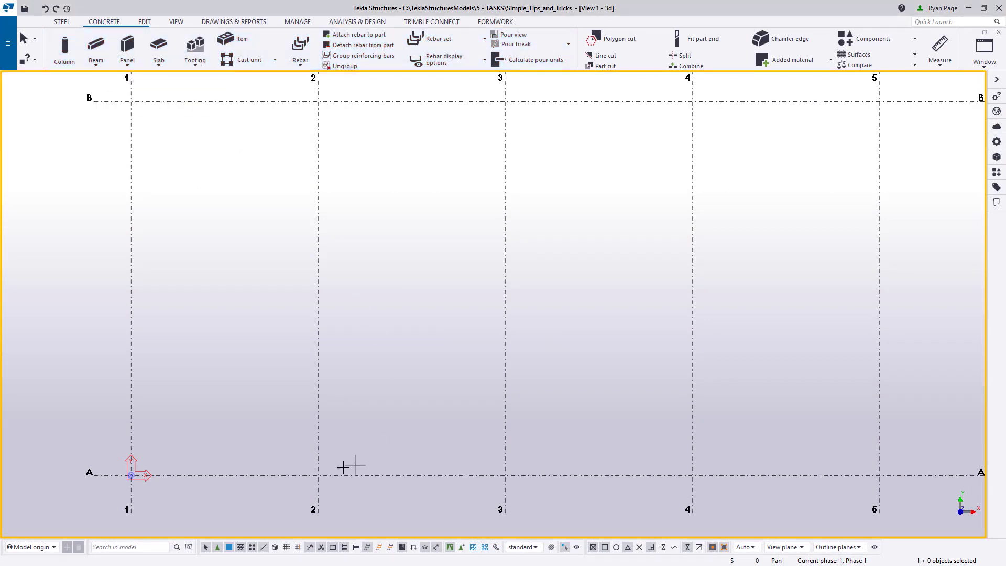
click(319, 476)
click(318, 101)
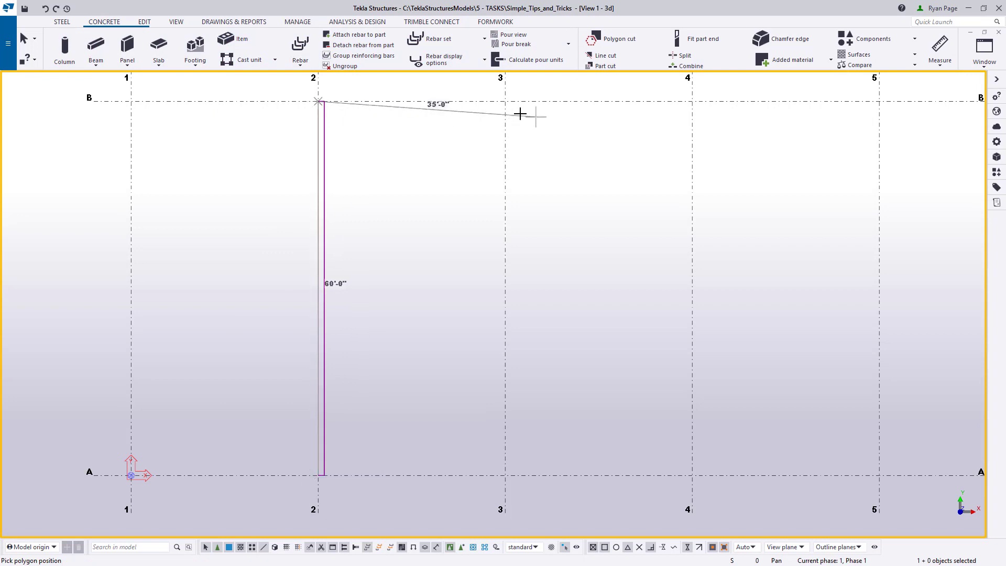
click(504, 101)
click(506, 475)
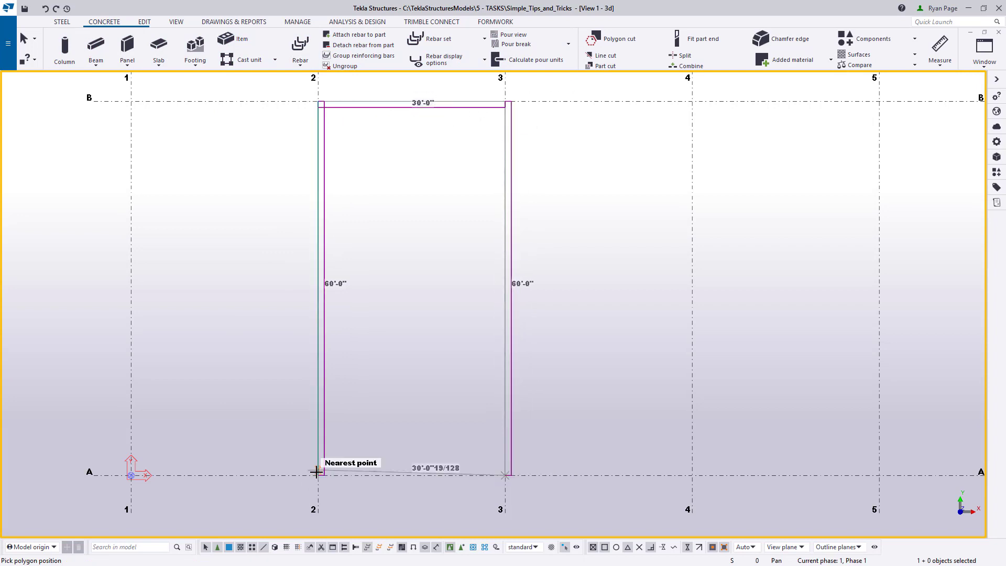
middle_click(319, 475)
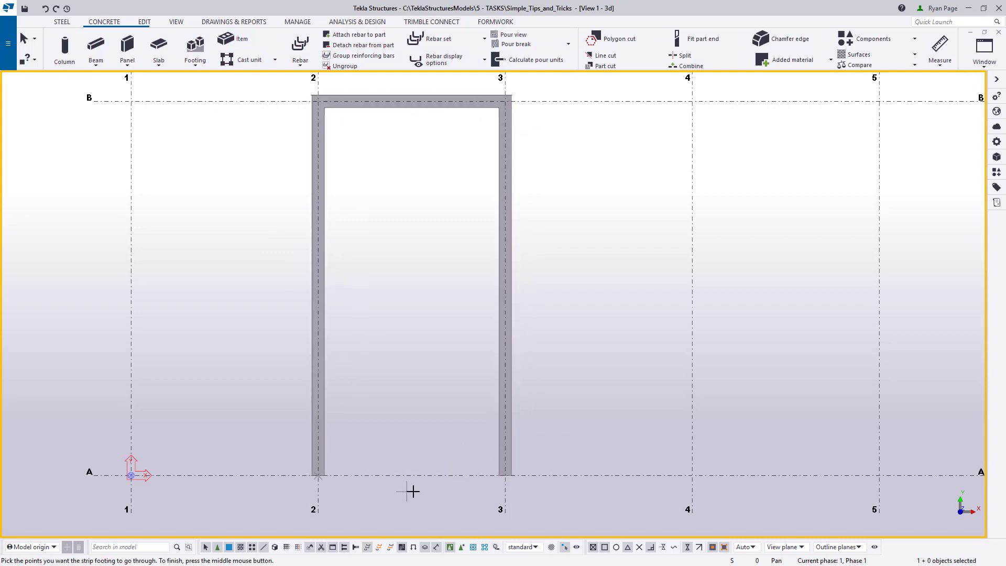
Add the A-side strip footing from A/3 to A/2 and end the footing command.
click(500, 475)
click(319, 475)
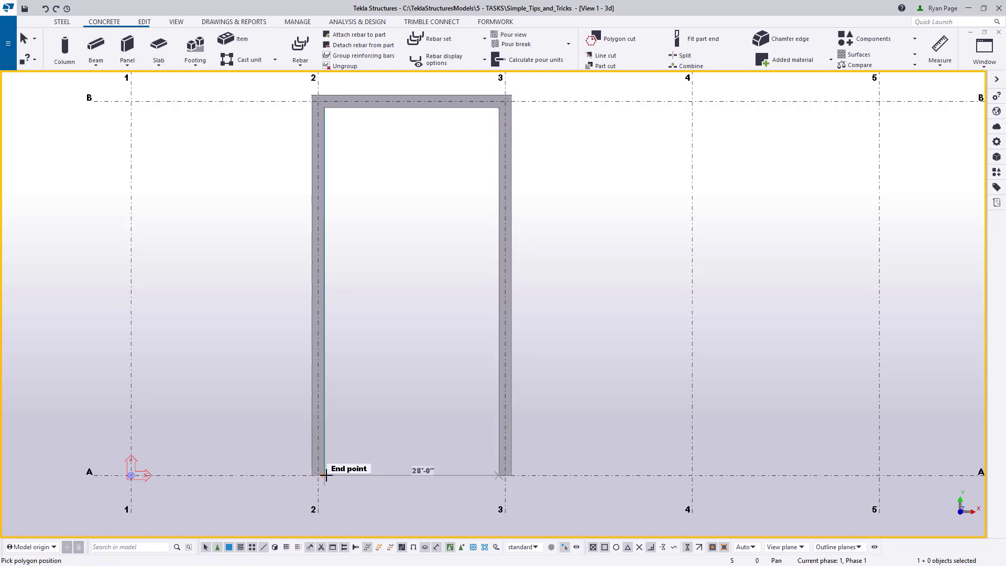
middle_click(390, 404)
right_click(390, 404)
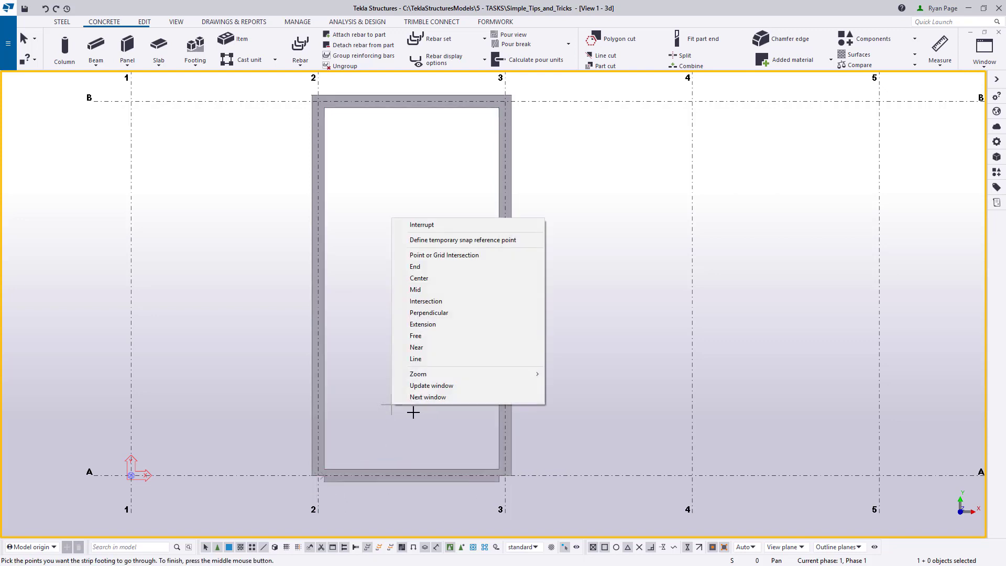
click(416, 225)
In 3-D at corner A/3, select both footings and shift their position.
scroll(388, 334, up, 2)
ctrl+middle_drag(389, 334, 443, 335)
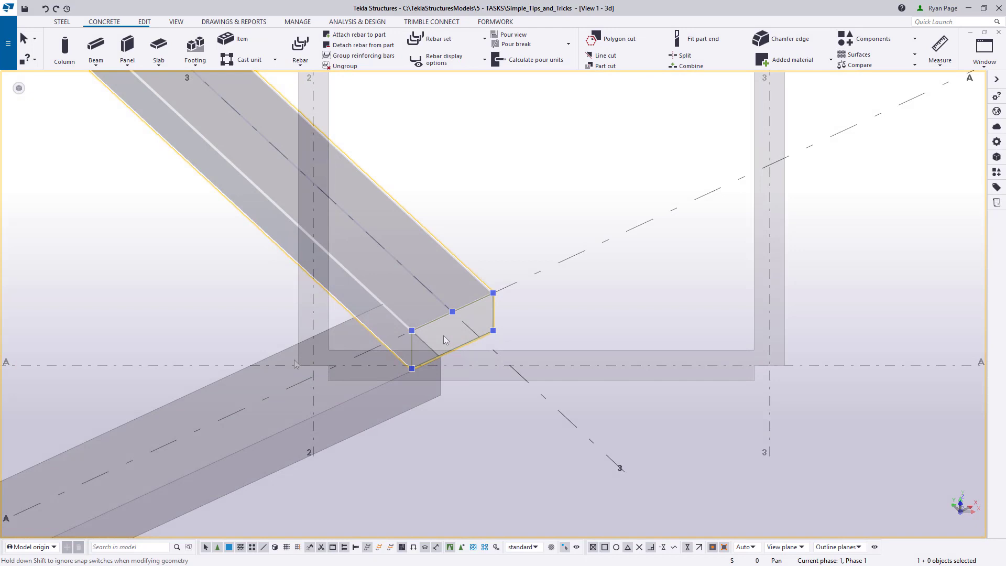
scroll(467, 336, up, 3)
scroll(470, 328, down, 3)
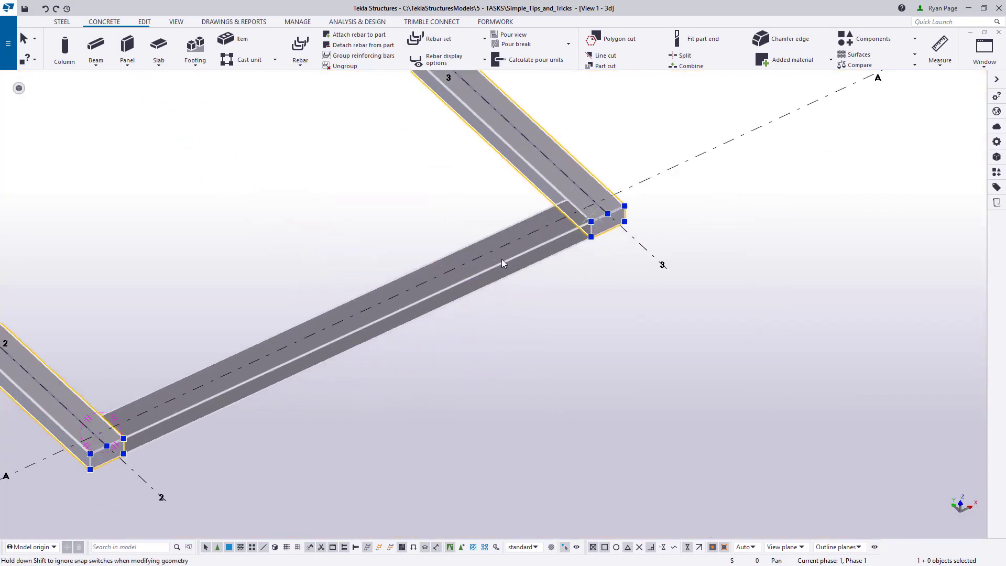
ctrl+click(479, 283)
mouse_move(20, 88)
click(64, 105)
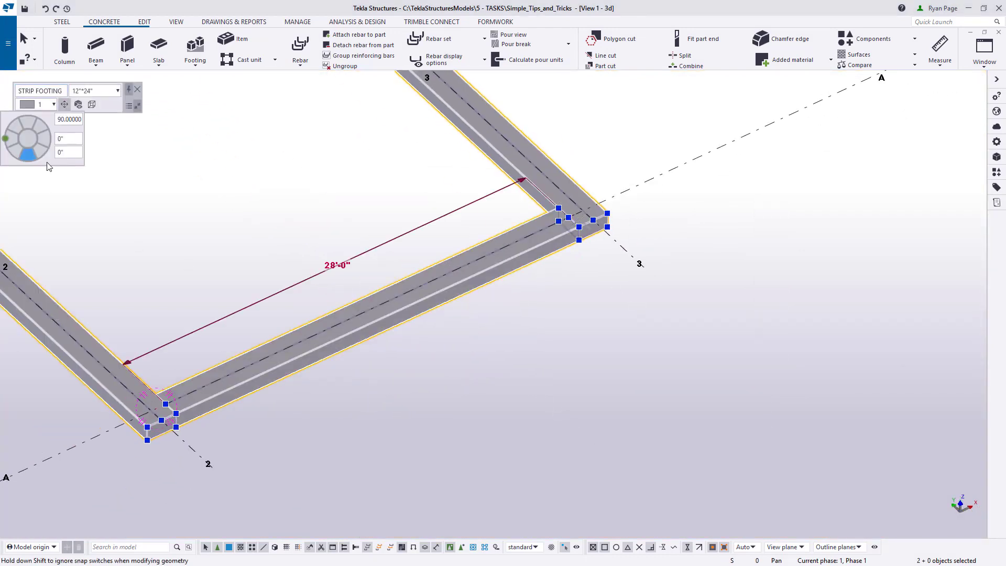
click(42, 153)
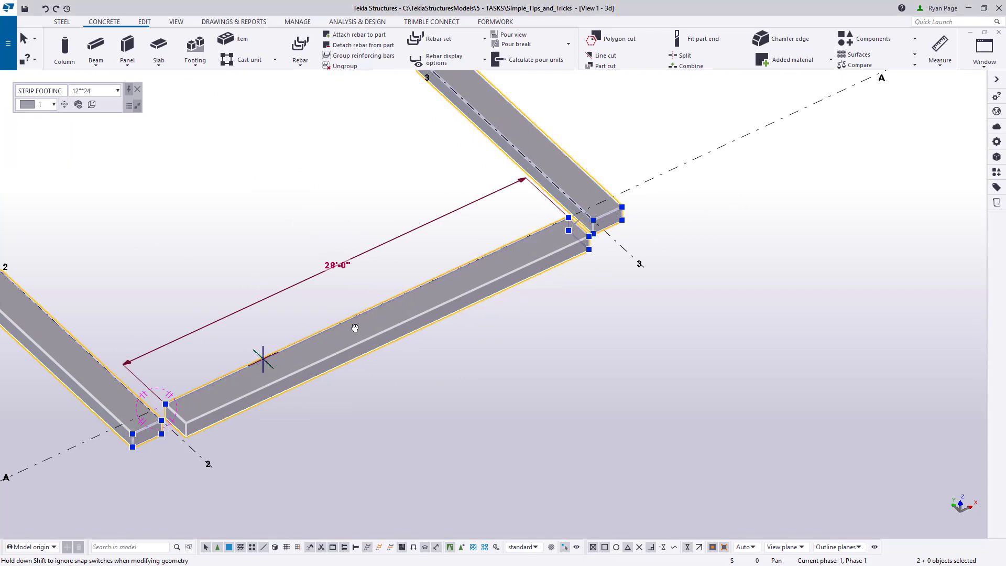
Stretch the two footing ends at corner A/2 so they meet, then return to plan view.
middle_drag(265, 355, 603, 332)
scroll(514, 259, up, 5)
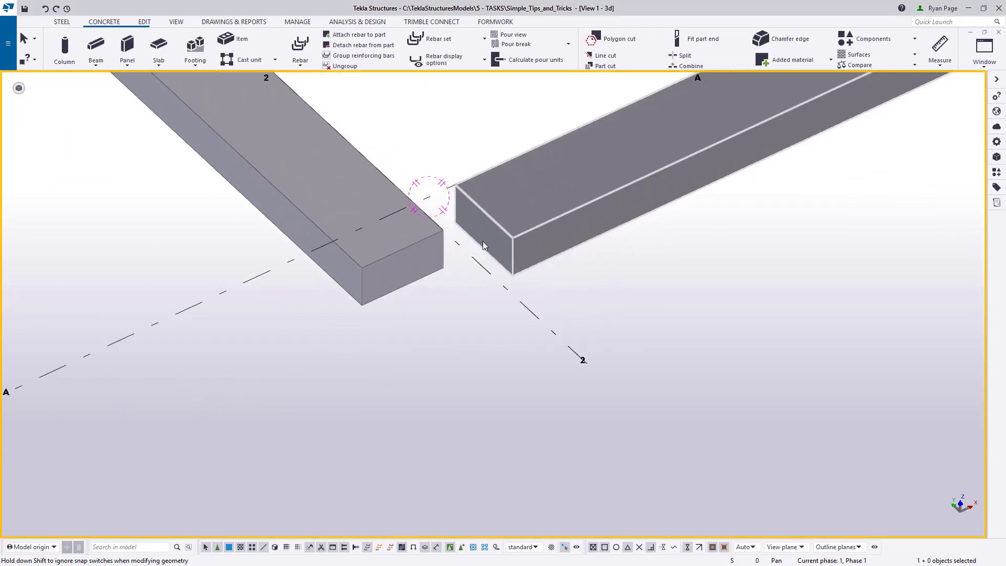
click(469, 239)
drag(468, 238, 400, 269)
click(364, 317)
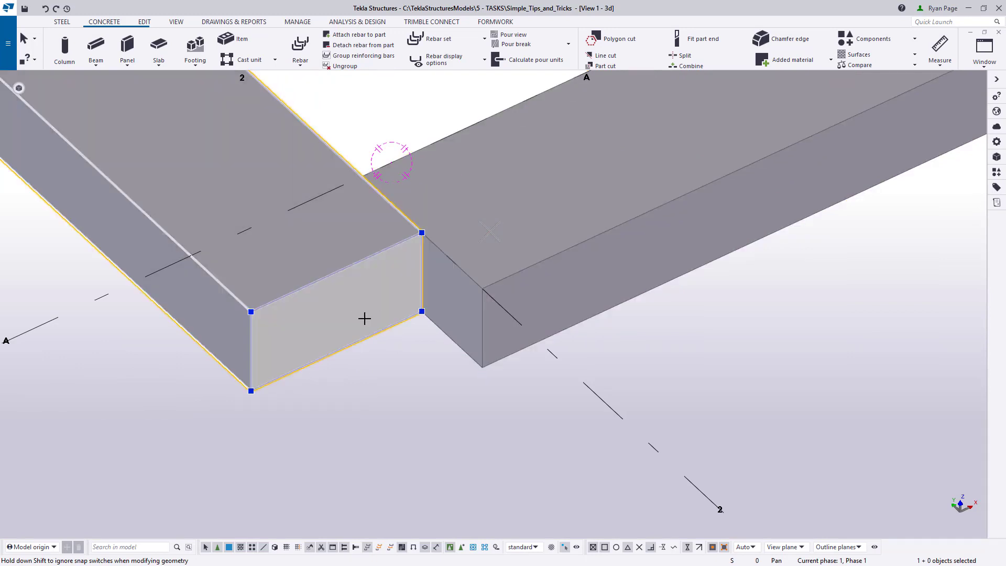
drag(364, 316, 409, 369)
scroll(408, 369, down, 5)
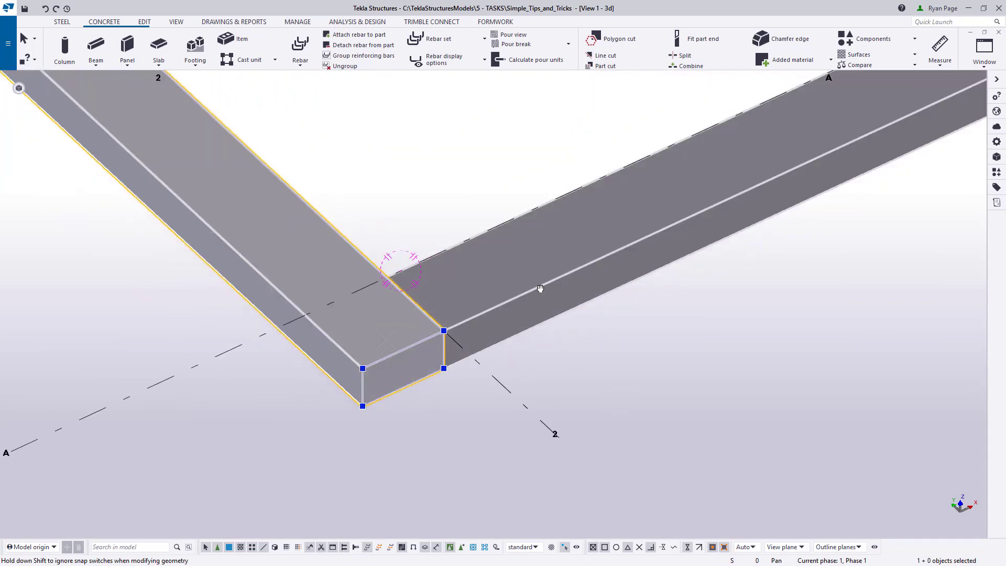
scroll(366, 292, up, 5)
key(ctrl+p)
key(Return)
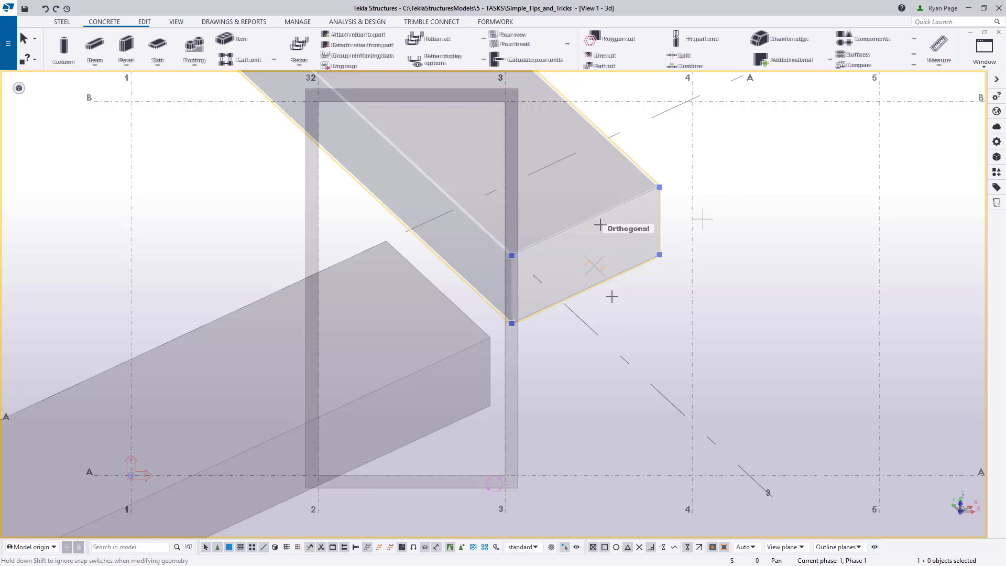
Model the second strip footing frame around grids 4–5 from line A to line B.
click(693, 289)
middle_drag(790, 256, 635, 171)
click(693, 101)
click(617, 172)
click(693, 334)
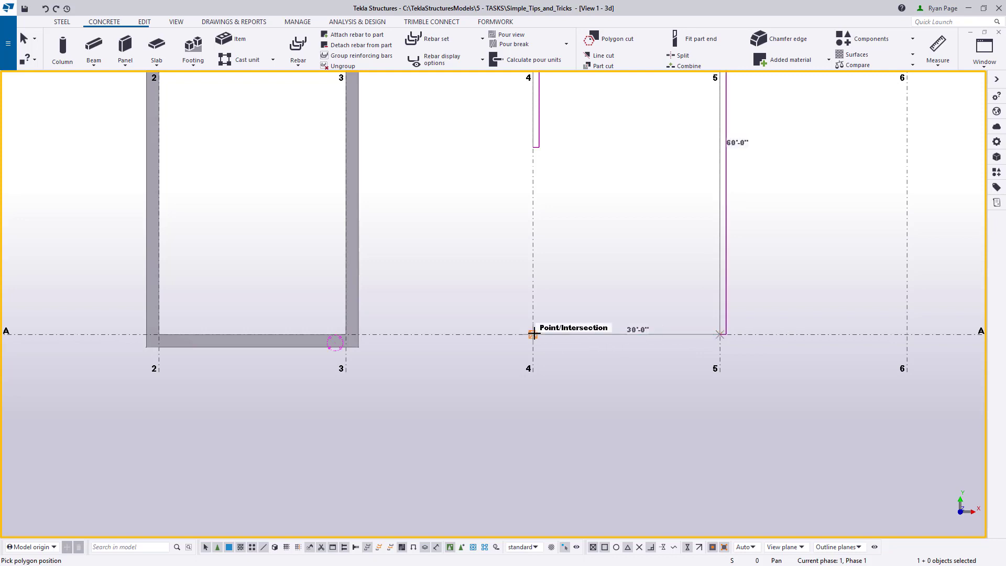
click(533, 334)
click(534, 173)
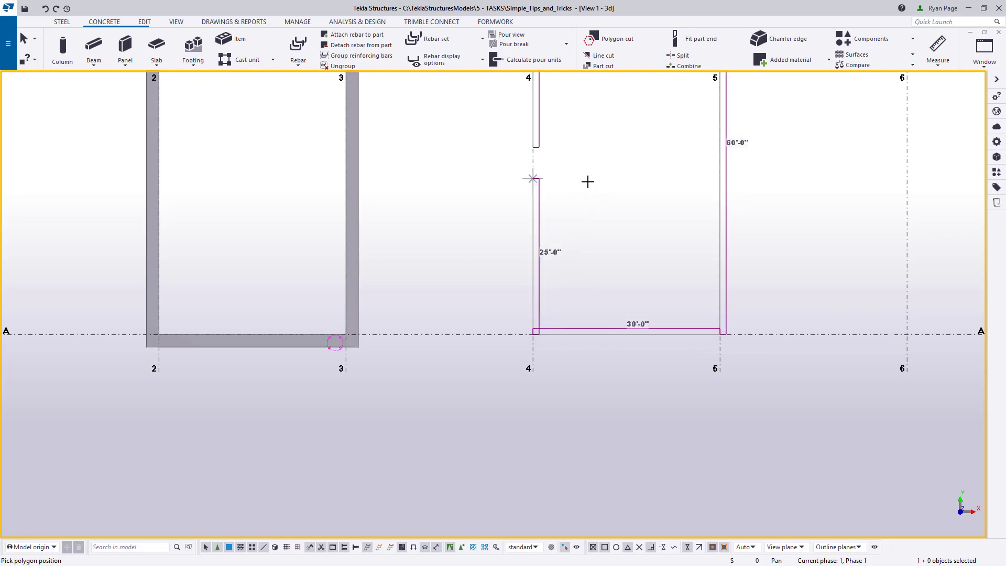
middle_click(640, 196)
right_click(618, 156)
click(662, 163)
Check the grid 4 gap in 3-D, then rotate the right strip footing frame's profile.
middle_drag(632, 173, 550, 324)
key(ctrl+p)
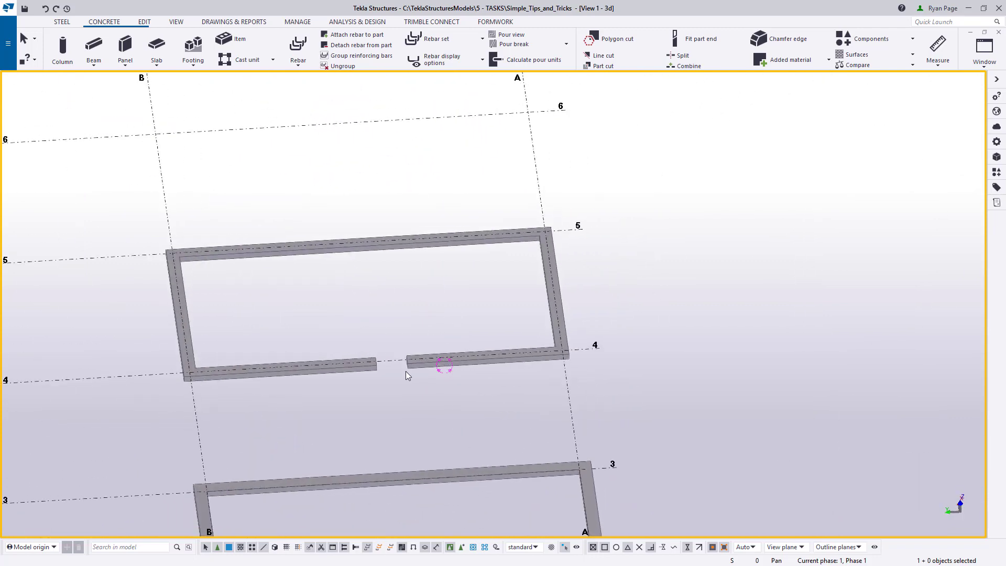
scroll(407, 375, up, 5)
middle_drag(390, 366, 442, 322)
click(424, 341)
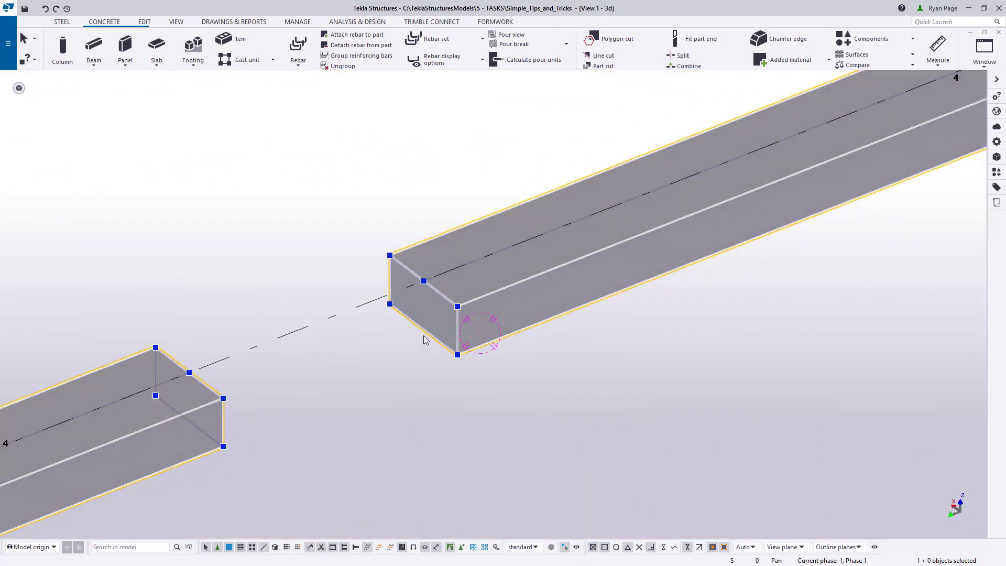
scroll(210, 386, down, 4)
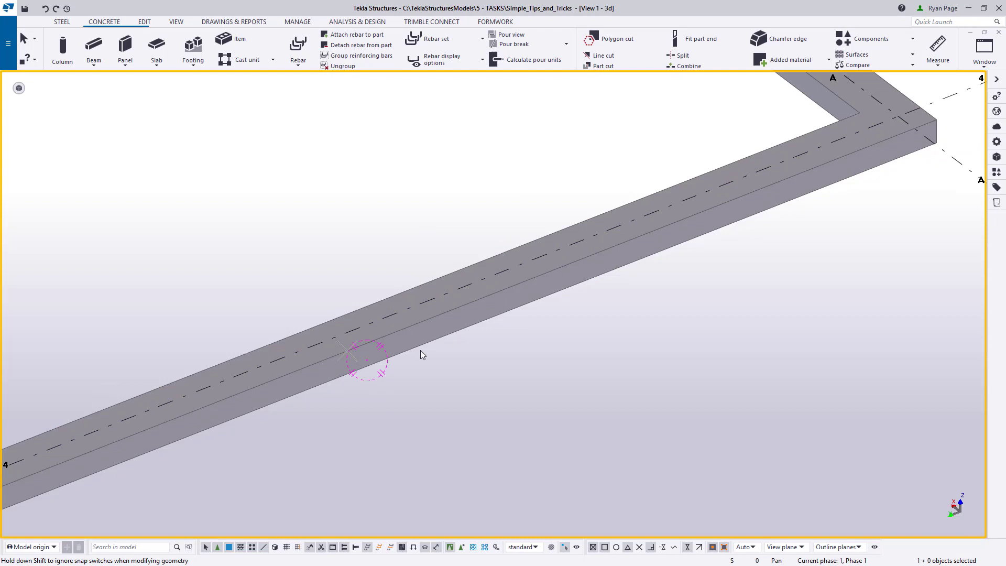
ctrl+middle_drag(420, 350, 479, 340)
key(ctrl+p)
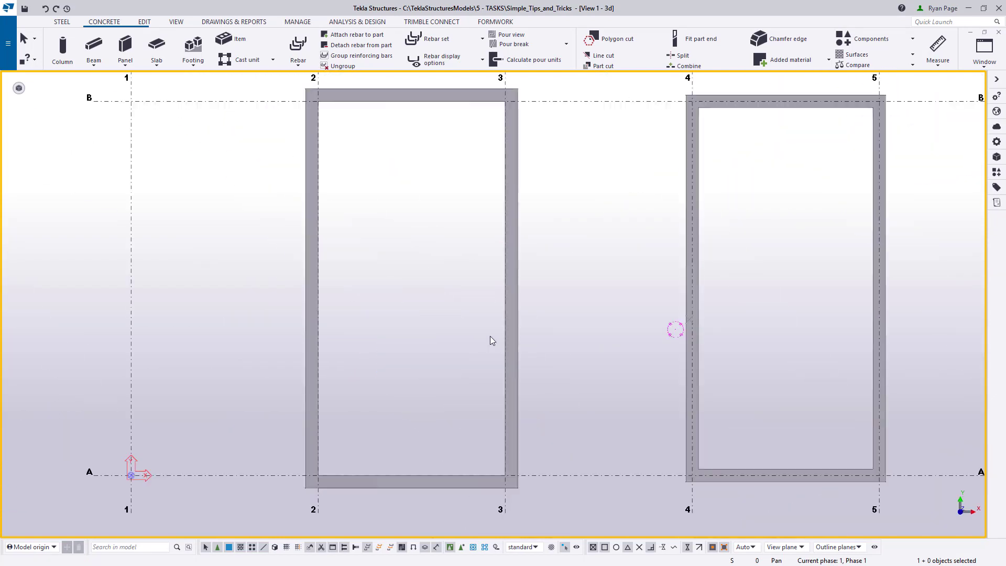
click(765, 479)
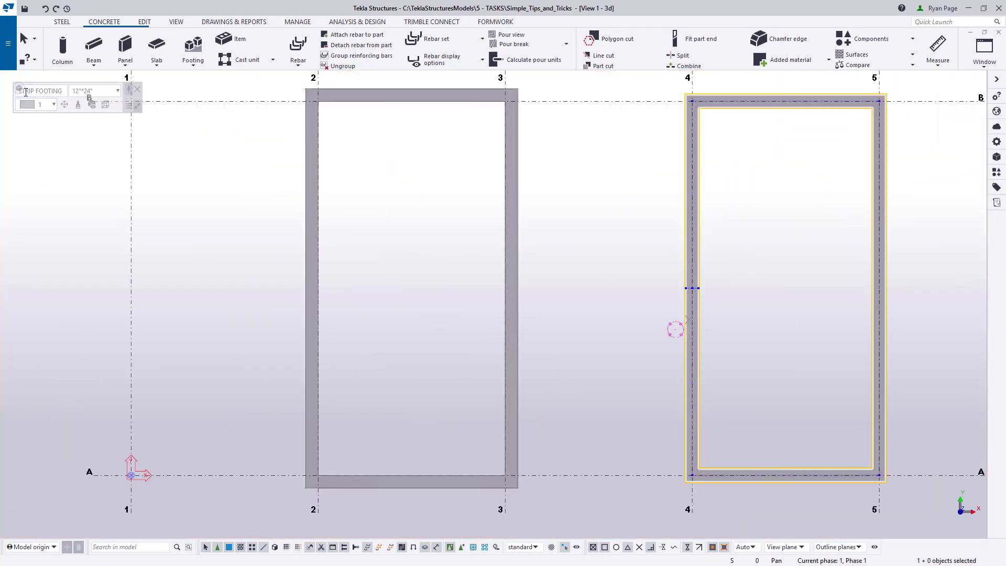
click(67, 106)
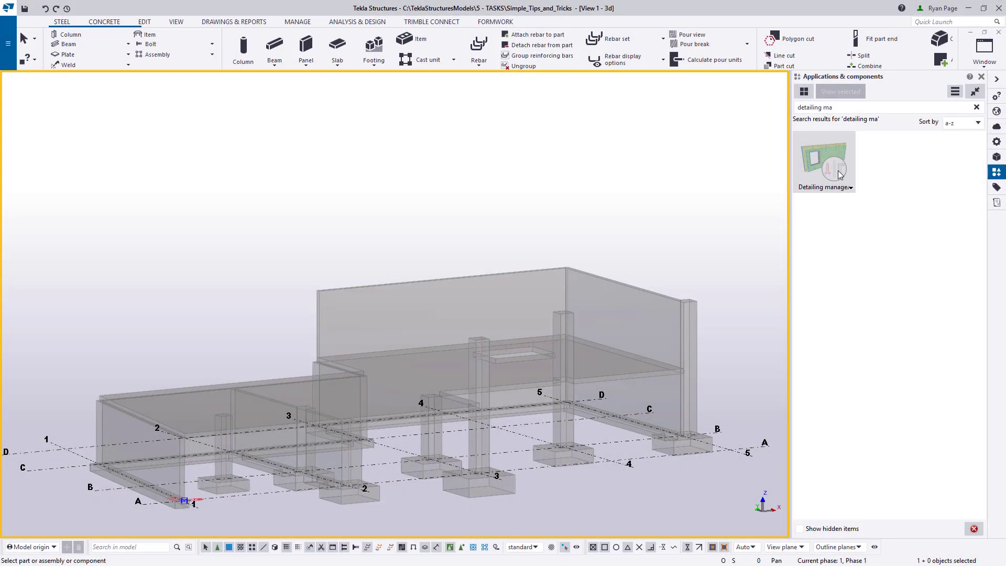
Load CIP Reinforcement in Detailing manager, select the whole model and create the reinforcement.
double_click(840, 175)
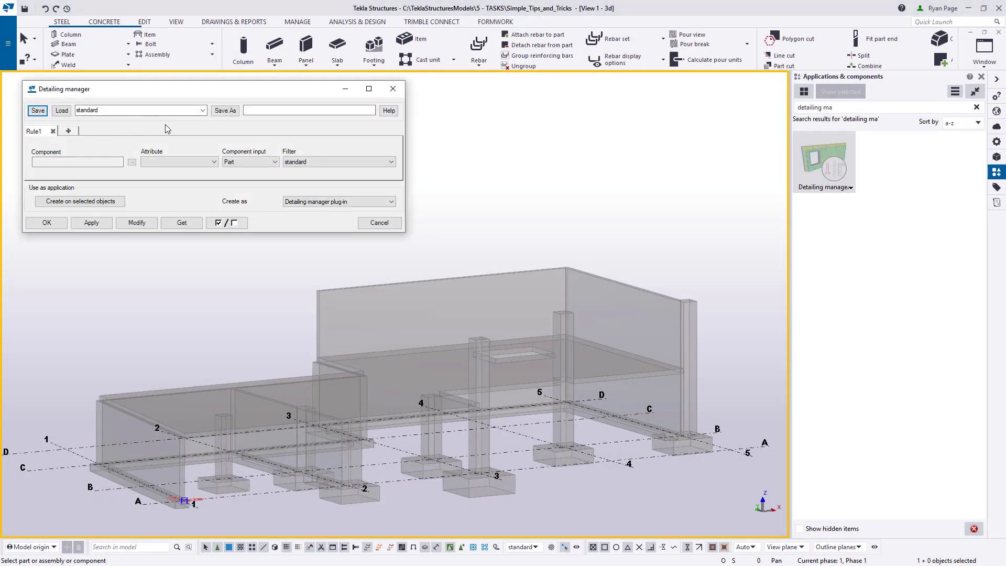
click(202, 110)
click(193, 125)
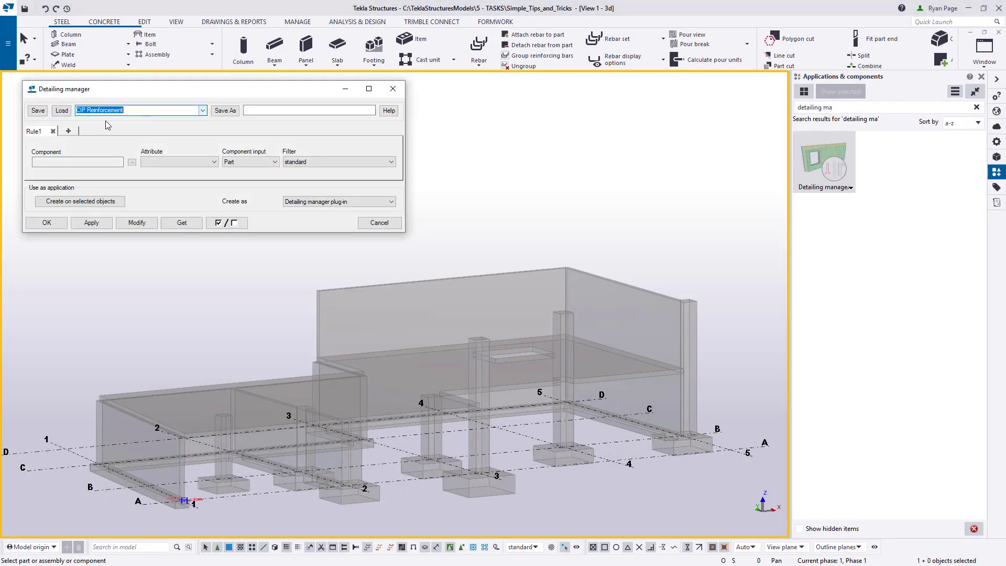
click(62, 111)
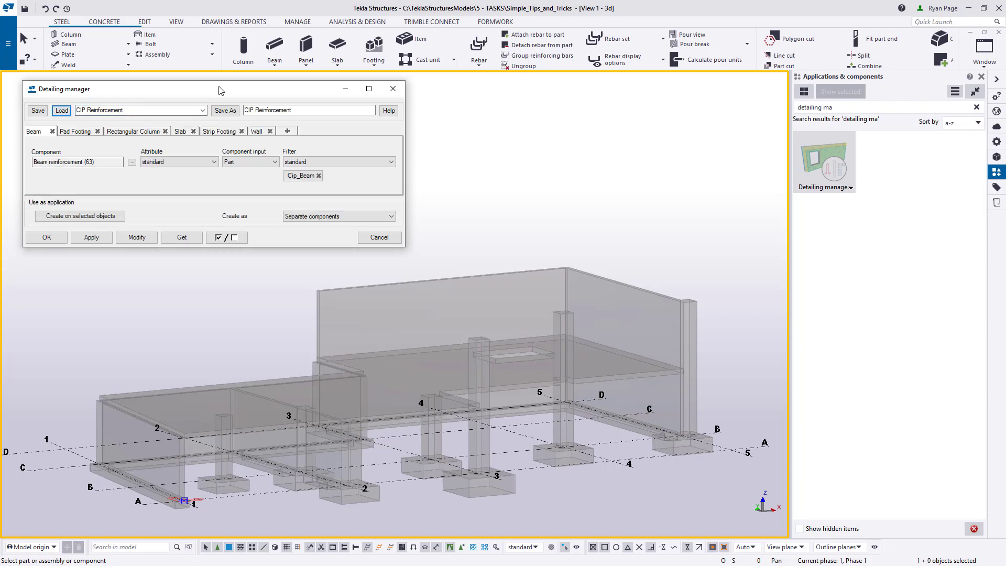
click(88, 137)
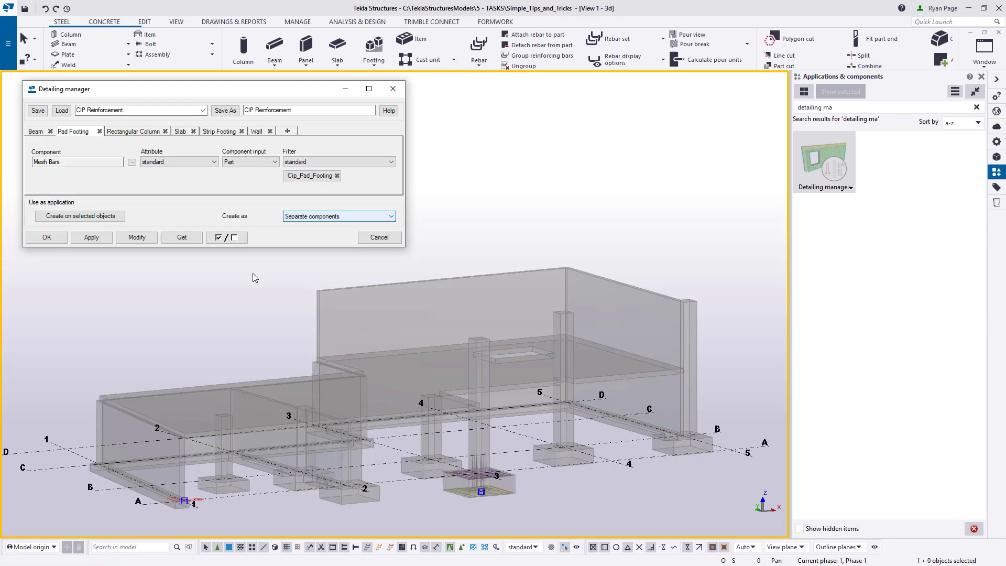
click(92, 238)
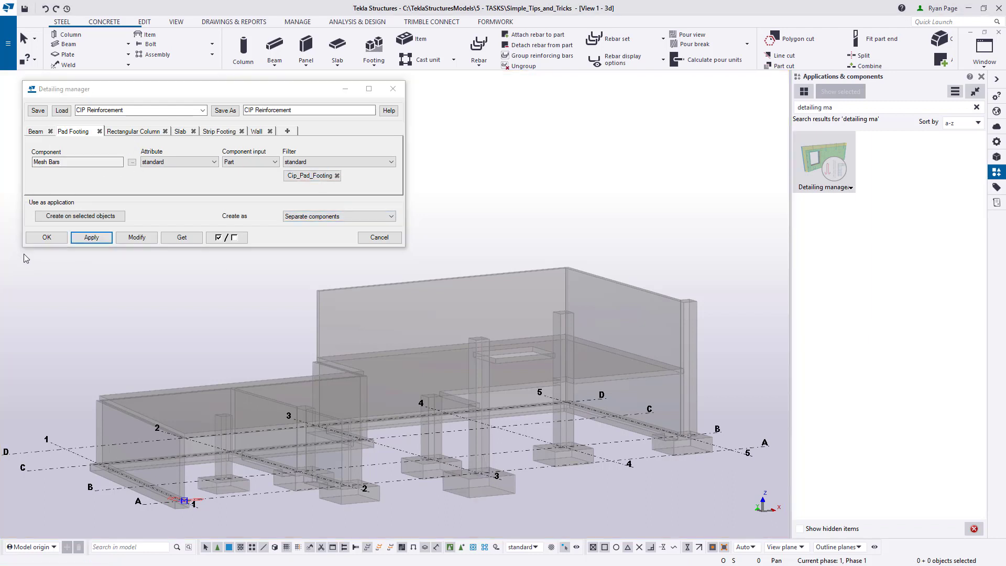
drag(23, 254, 748, 539)
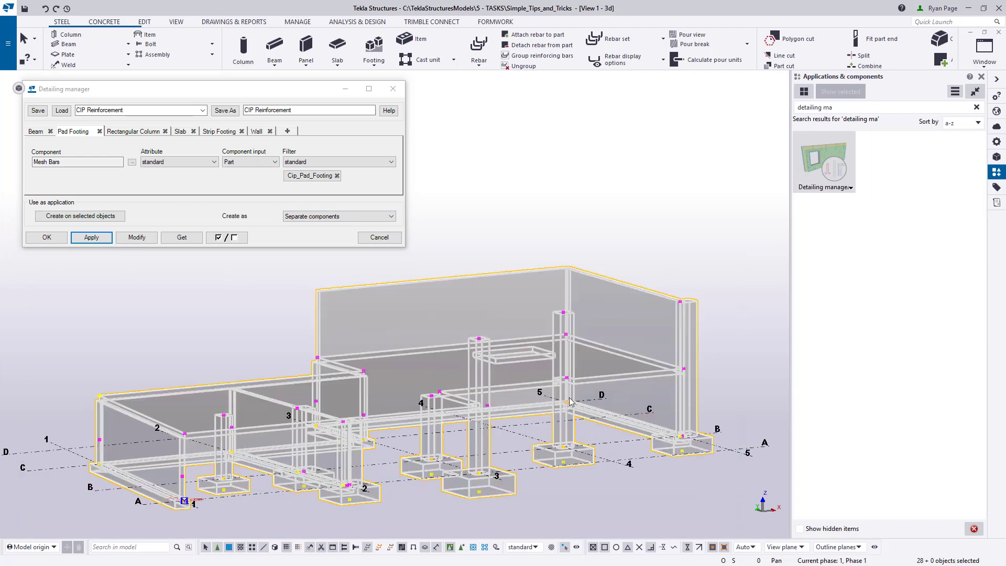
click(80, 217)
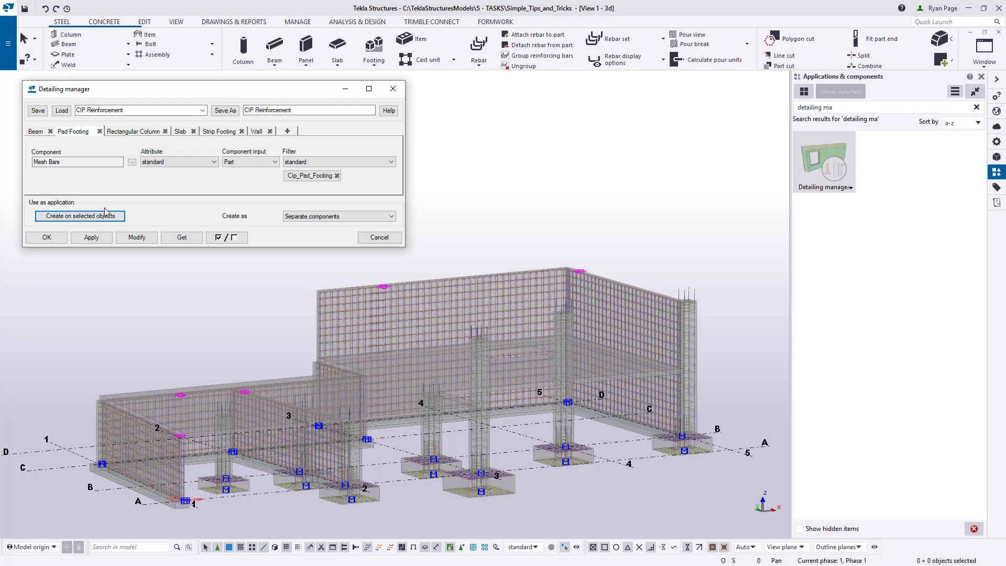
Browse the detailing and form face settings, then open Detailing manager via a 'detailing ma' search.
click(377, 514)
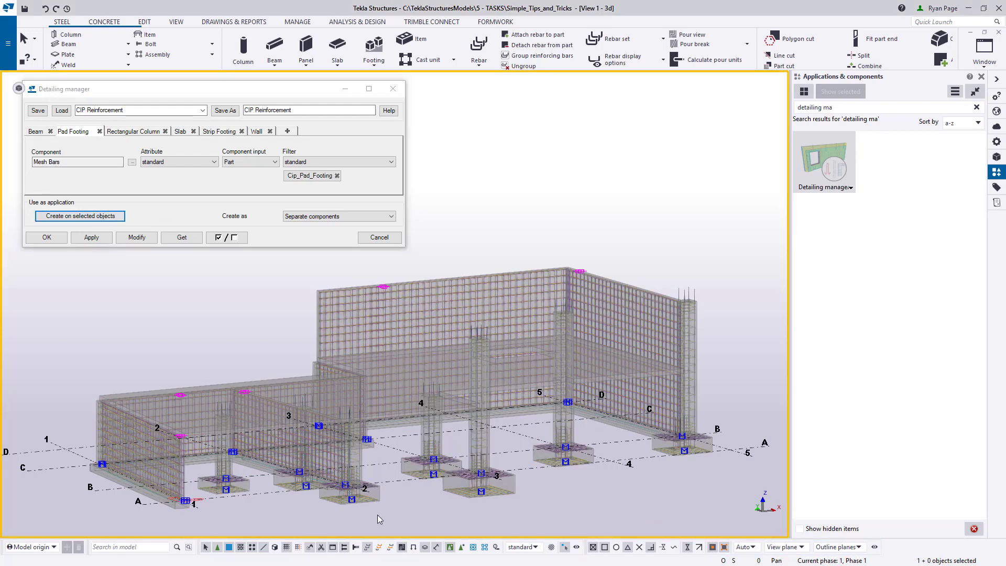
click(203, 110)
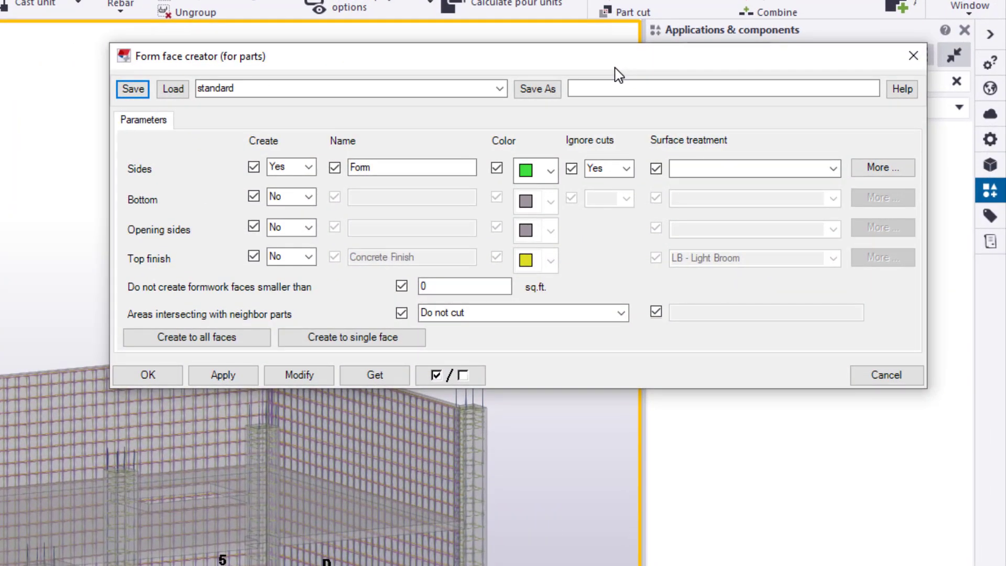
drag(615, 68, 641, 63)
click(527, 83)
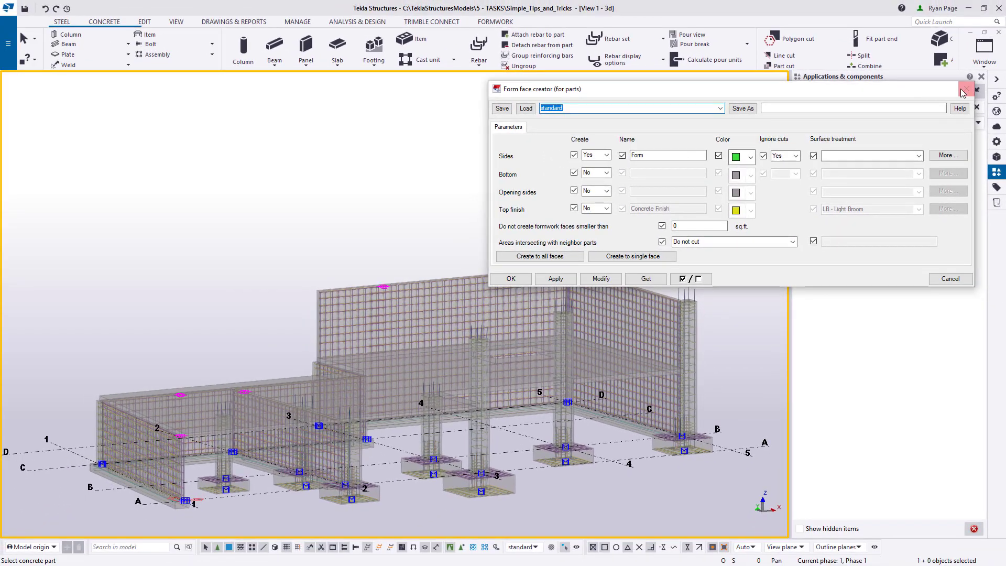
key(ctrl+a)
text(detailing ma)
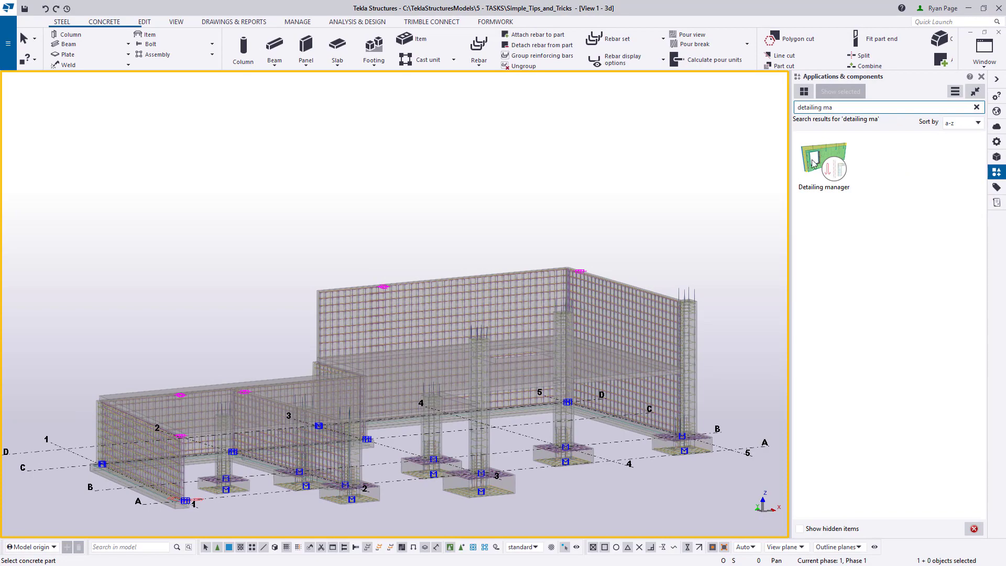
click(815, 161)
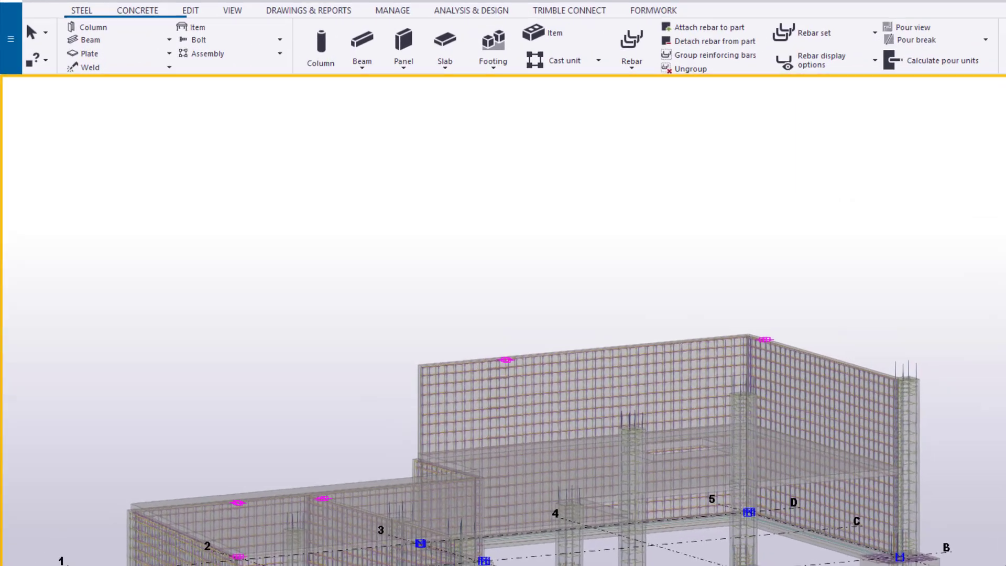
double_click(816, 161)
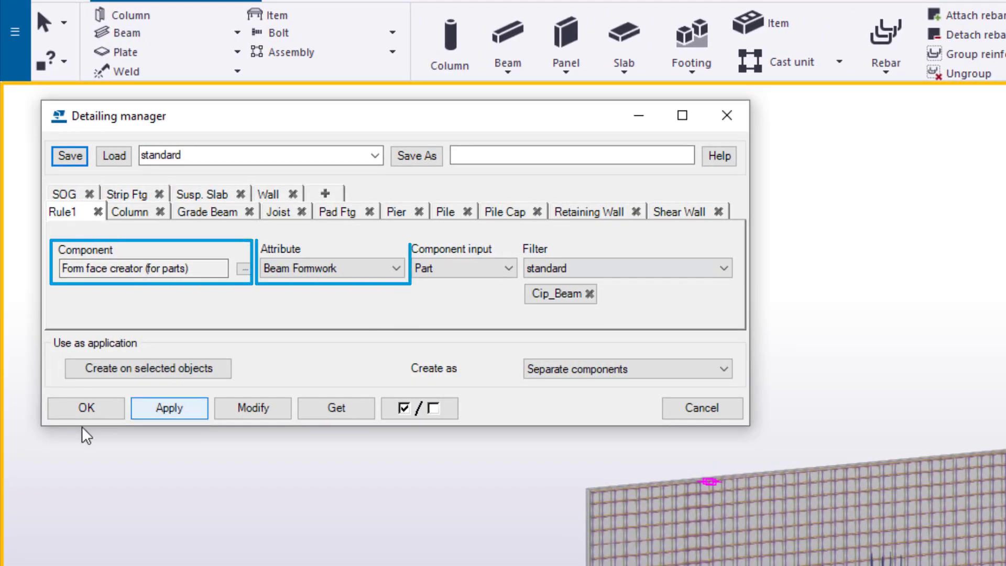
Window-select all foundation parts and create formwork faces on them.
right_click(301, 469)
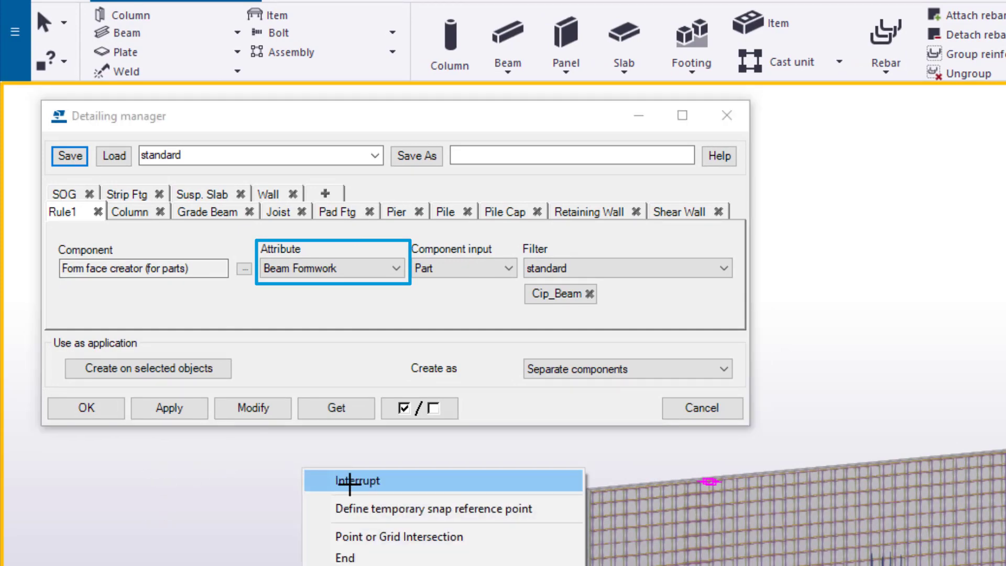
click(346, 475)
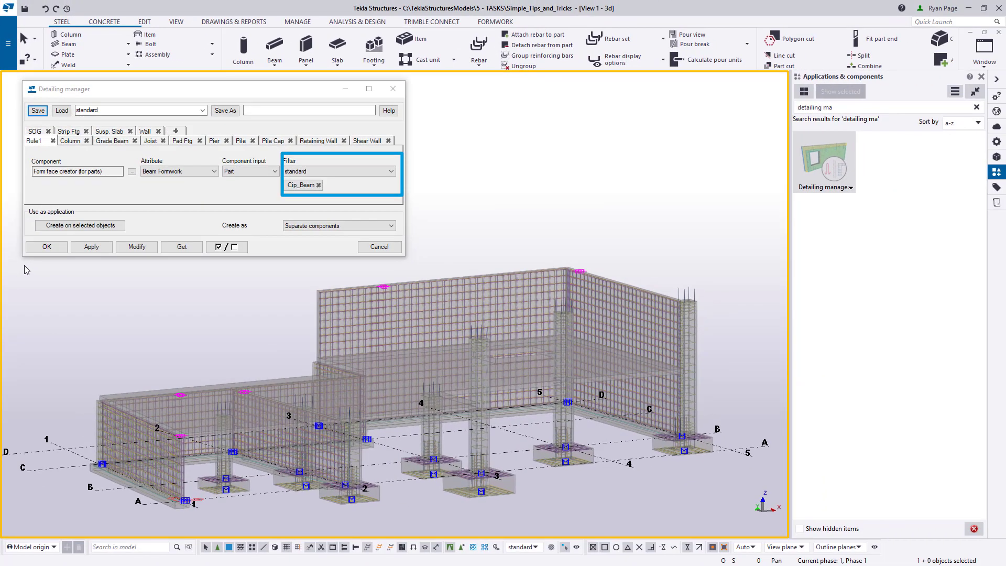
drag(42, 428, 803, 565)
drag(451, 447, 745, 529)
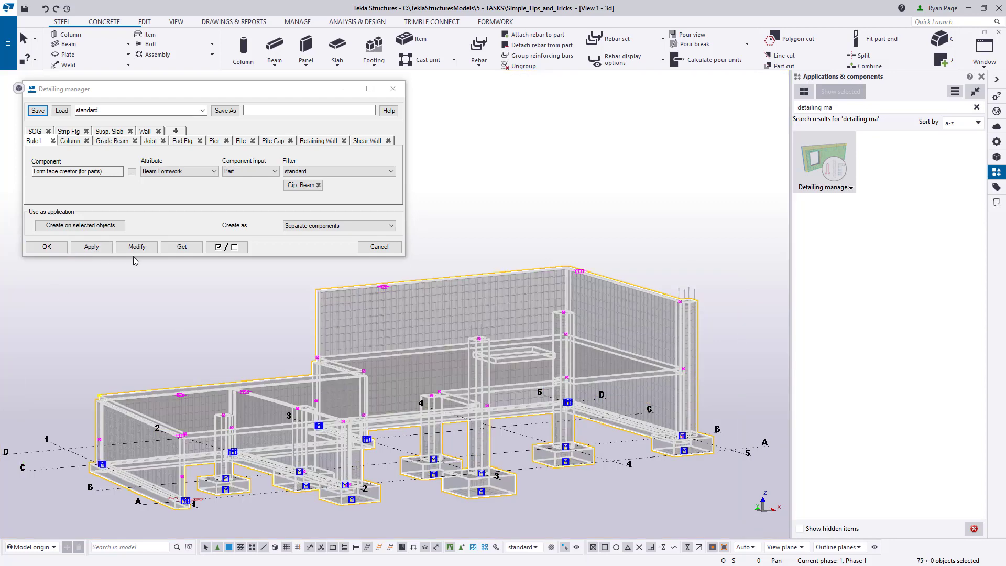
click(80, 226)
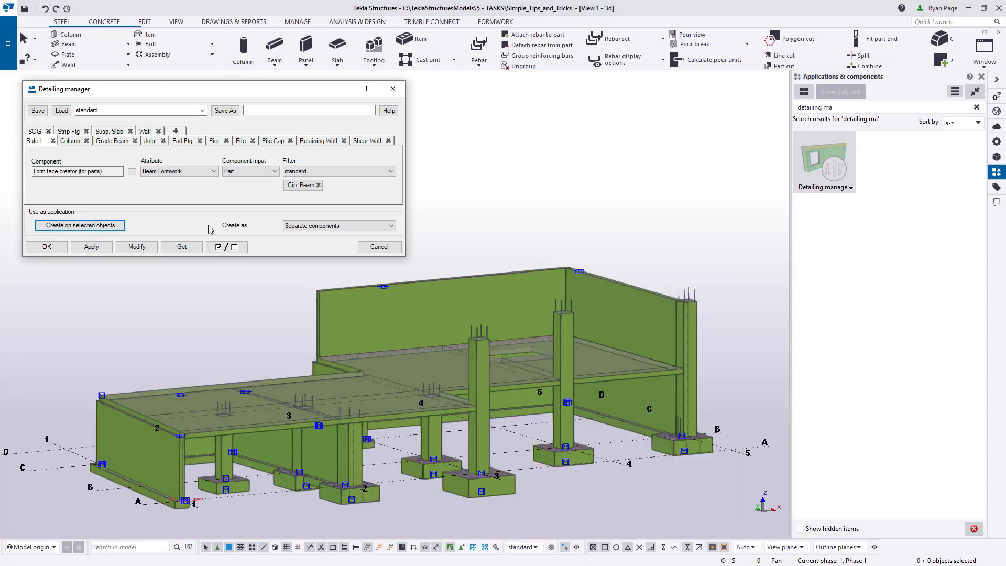
click(539, 456)
scroll(539, 456, up, 8)
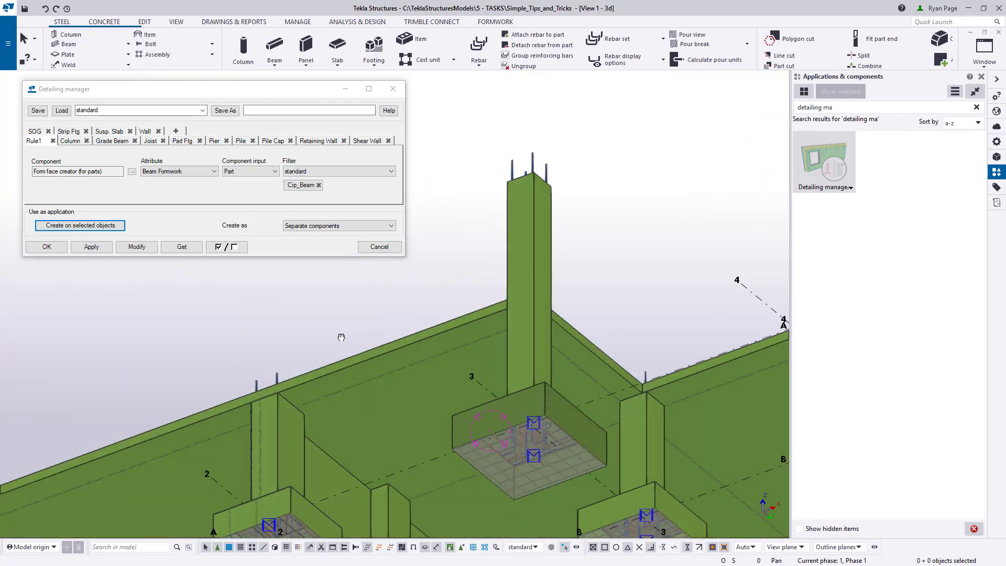
scroll(341, 337, down, 5)
ctrl+middle_drag(341, 337, 469, 408)
Review the Organizer's CIP Parts quantities, formwork surface areas and Rebar list.
scroll(468, 405, down, 2)
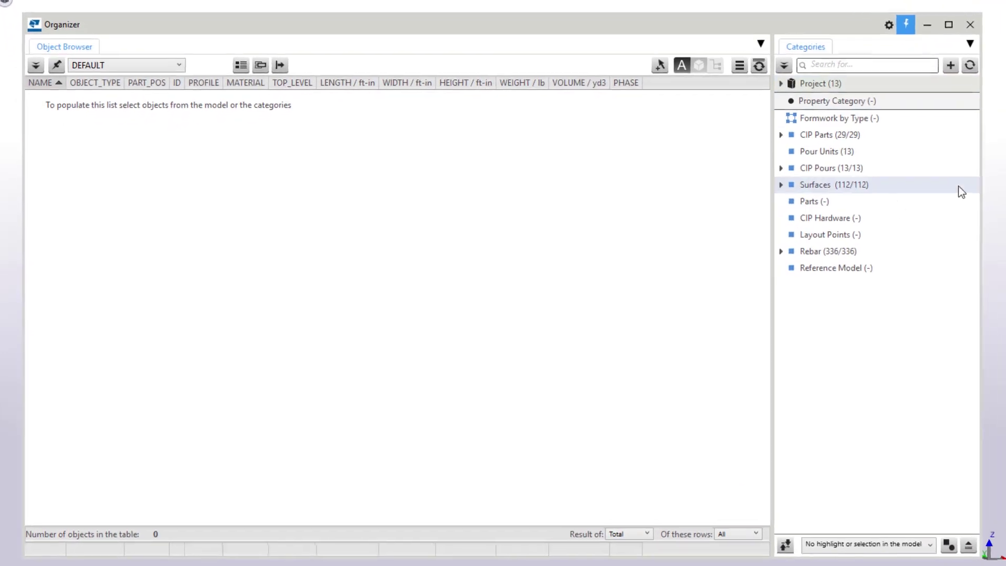
click(837, 136)
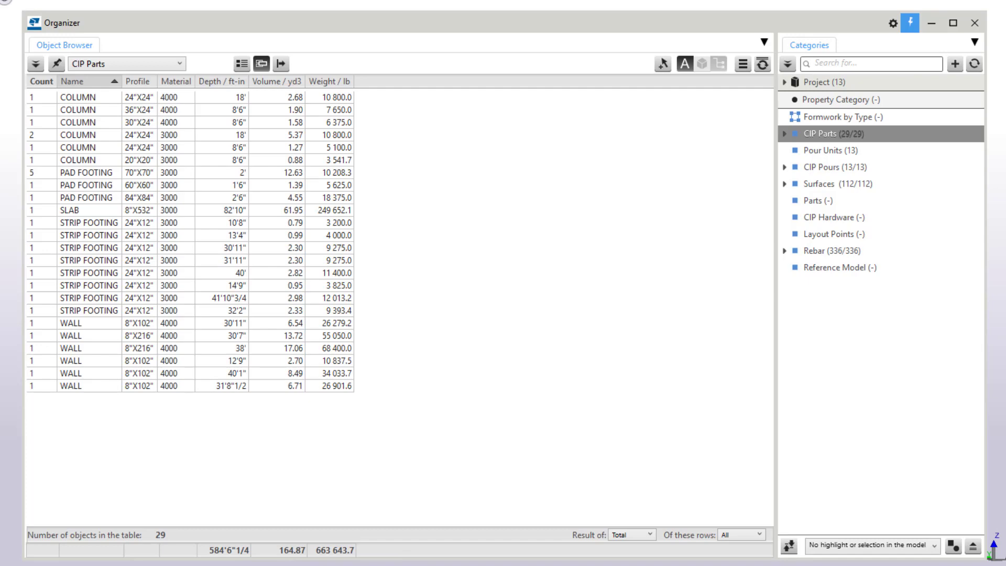
click(911, 178)
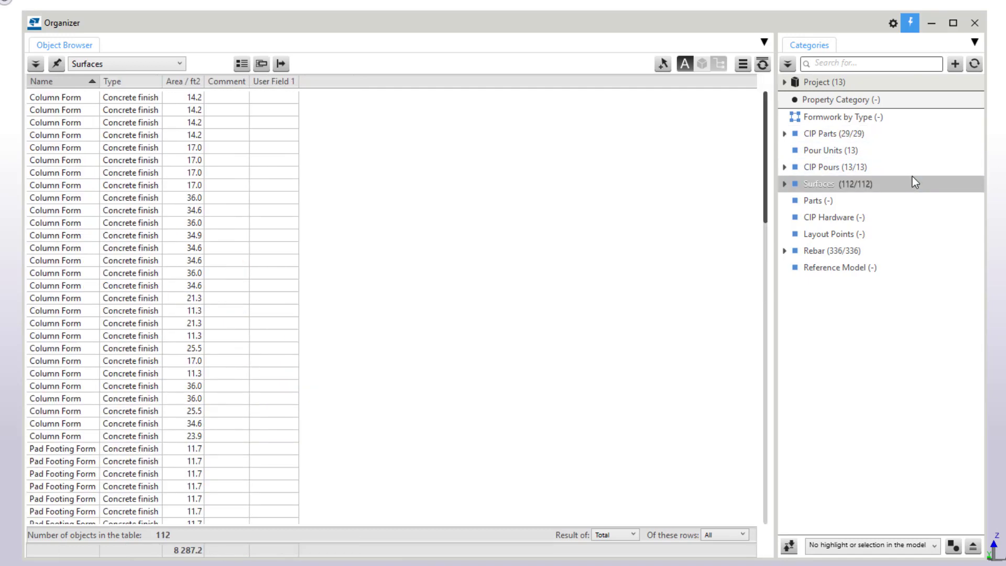
click(900, 255)
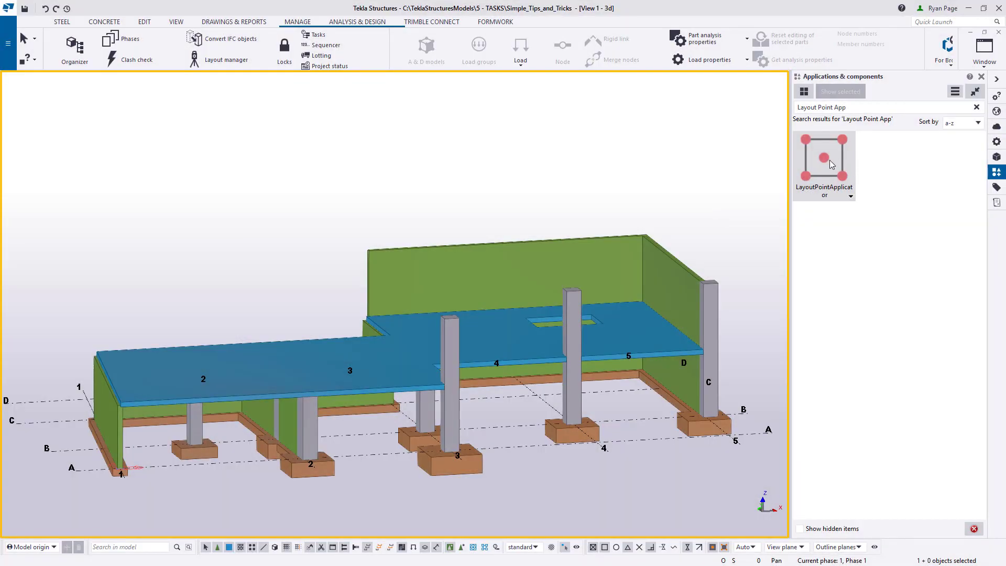
Run LayoutPointApplicator with the Pad Footing preset to place points on all pad footings.
double_click(829, 160)
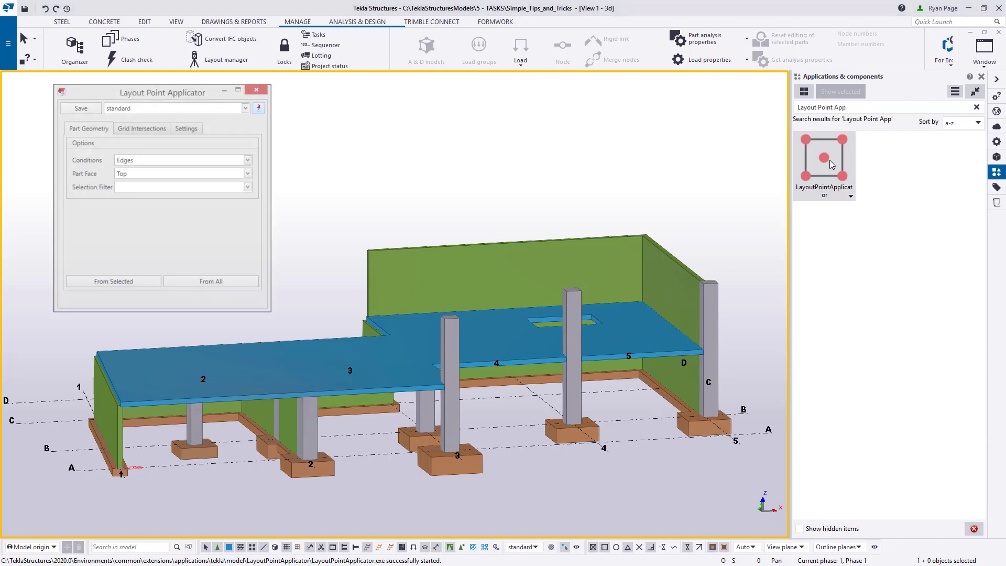
click(245, 107)
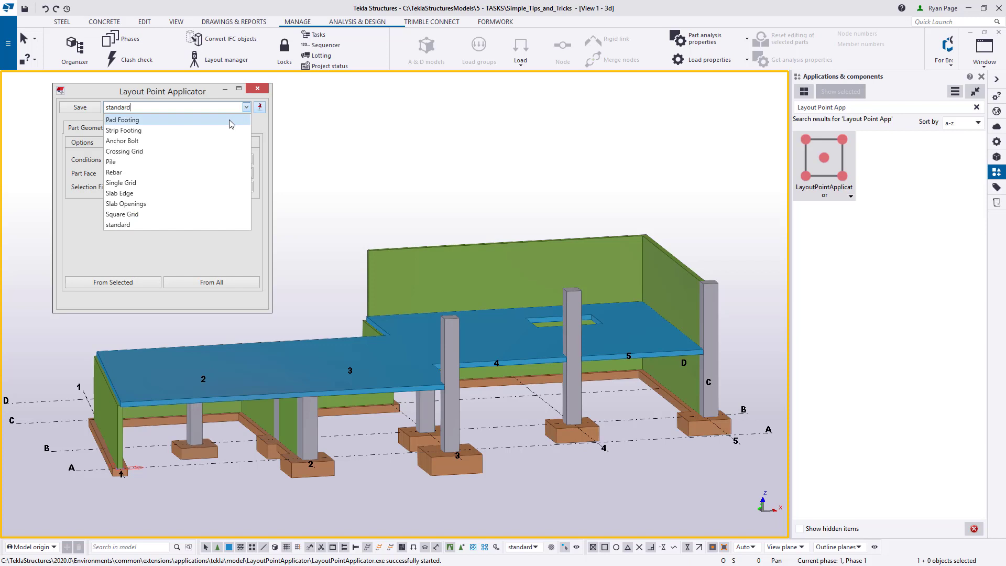
click(229, 120)
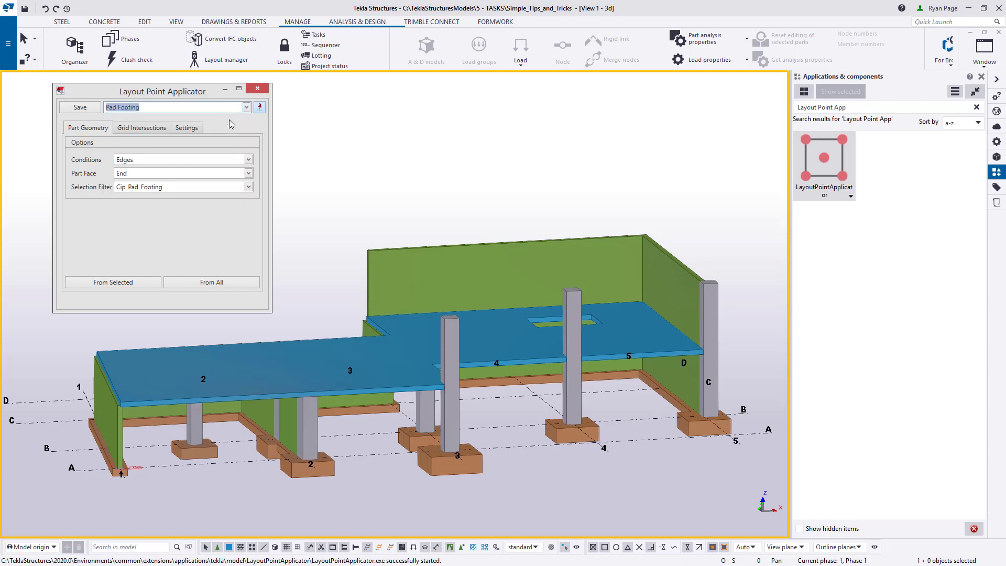
click(222, 283)
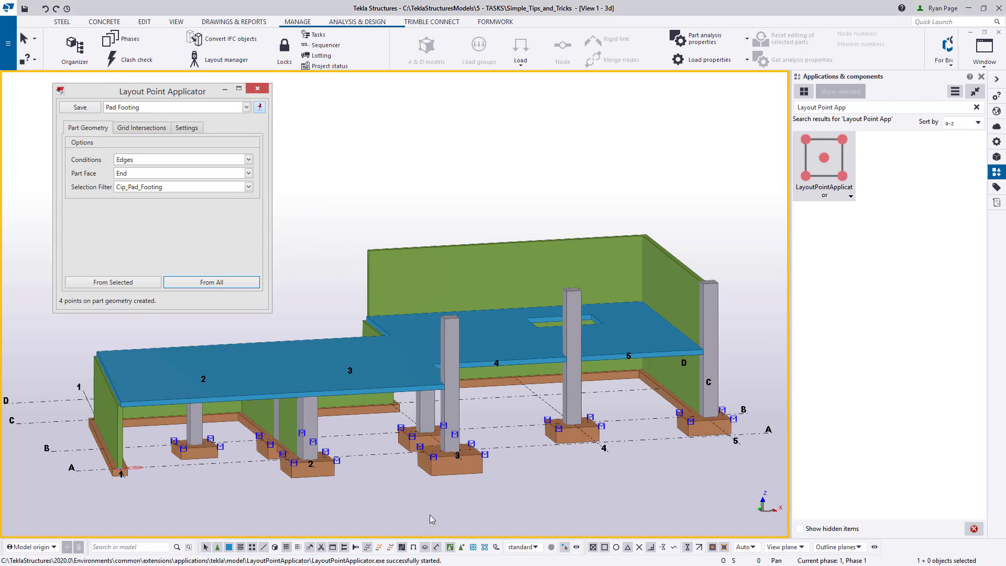
In Layout Manager, set prefix F and starting number 1, then auto-name the Pad group.
click(226, 61)
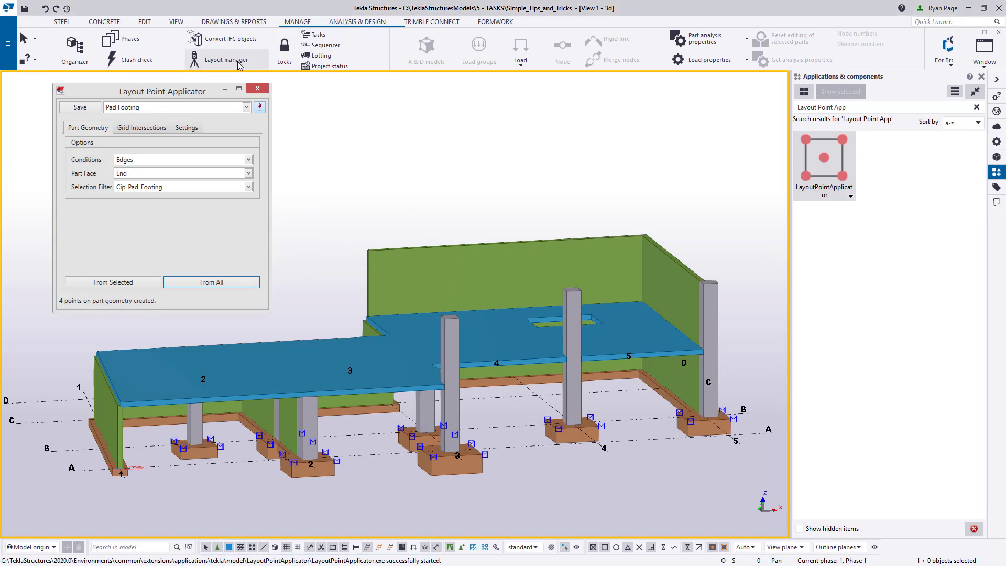
drag(579, 43, 556, 75)
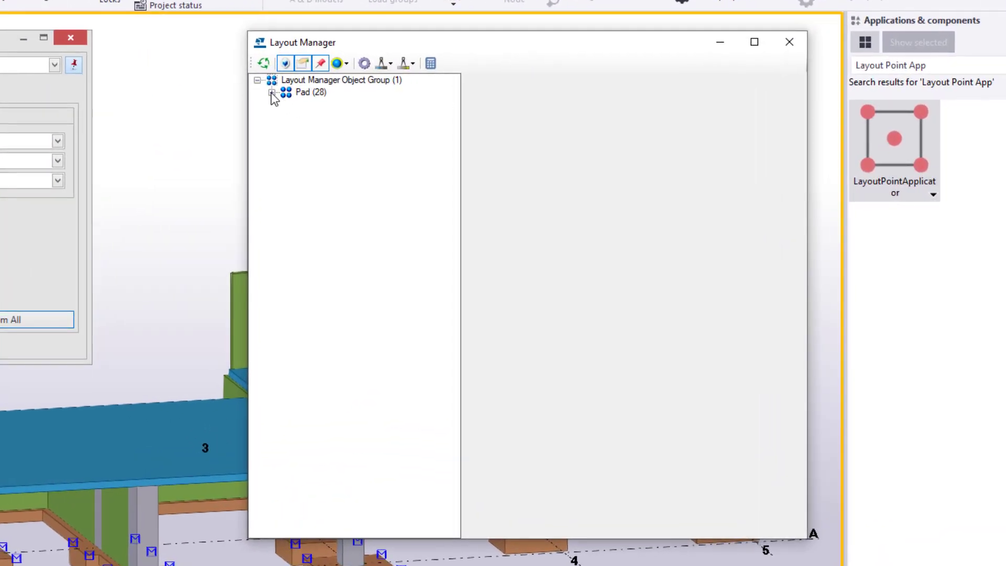
click(272, 94)
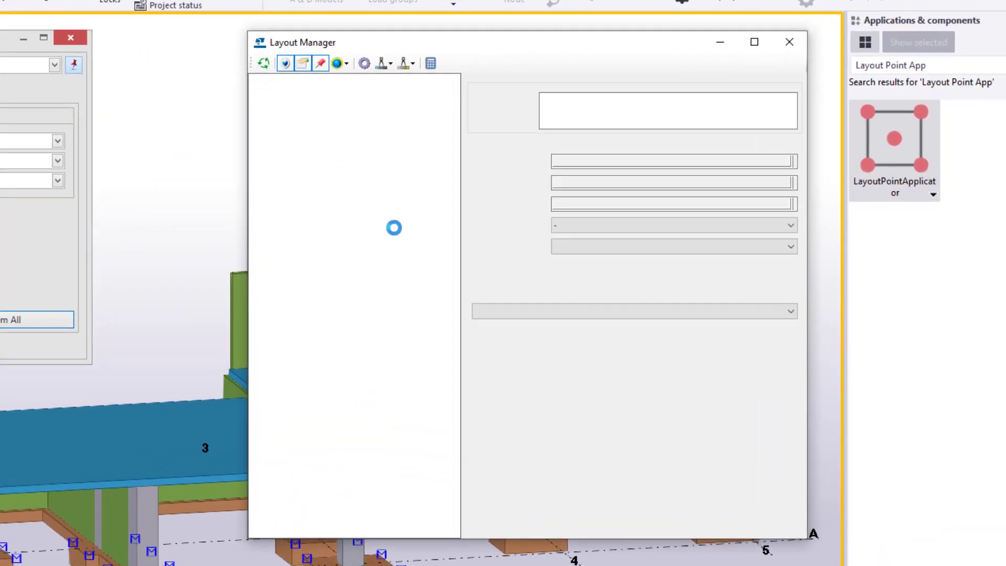
click(147, 149)
click(528, 167)
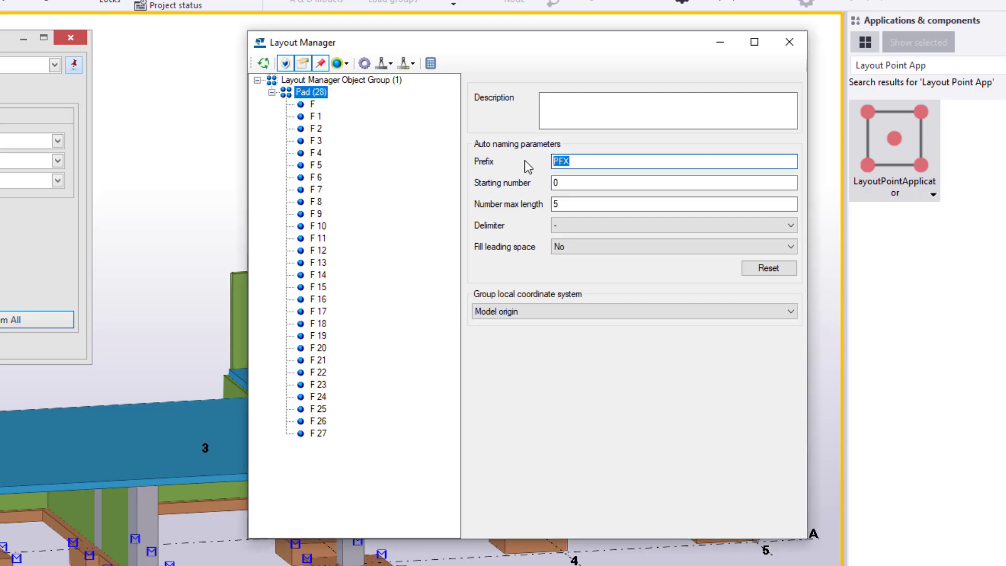
text(F)
key(Tab)
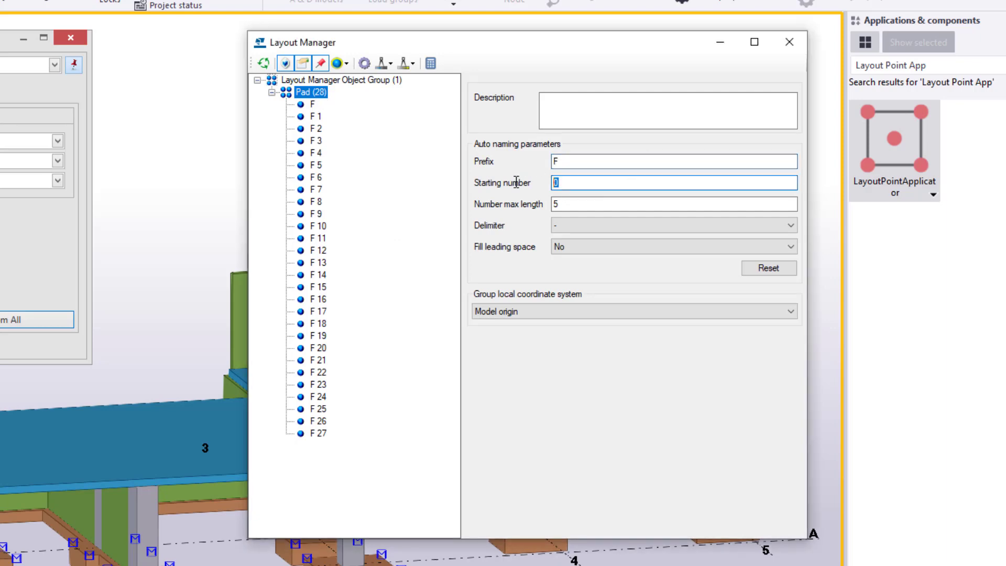
text(1)
right_click(316, 92)
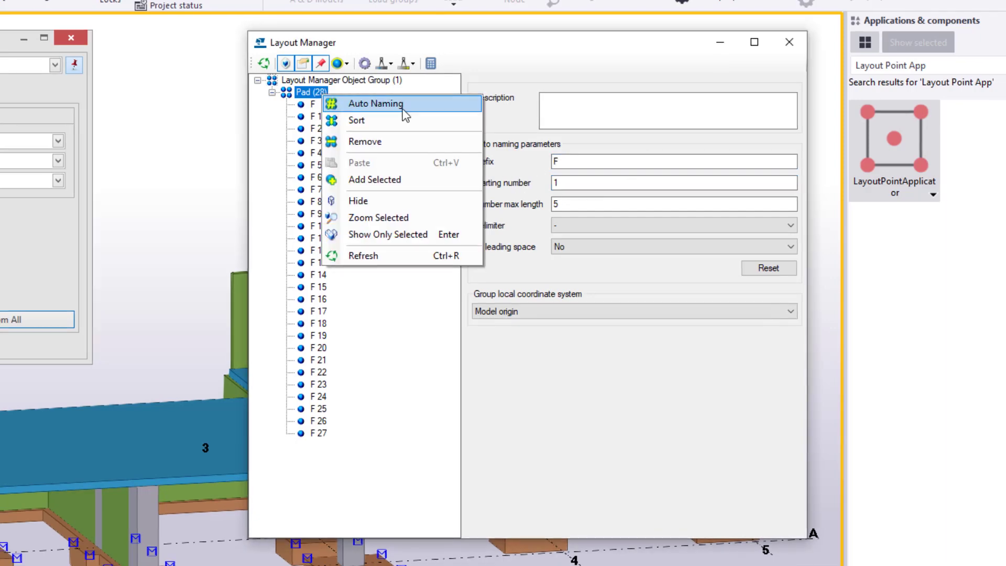
click(401, 103)
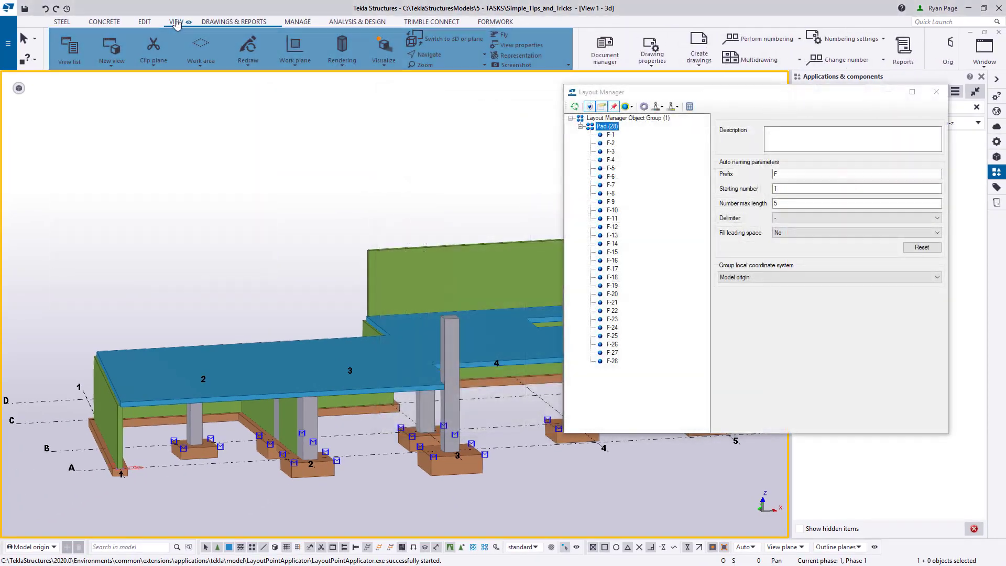
Add user-defined attribute PointLabel to the part label, remove Assembly position, and modify the view.
click(516, 45)
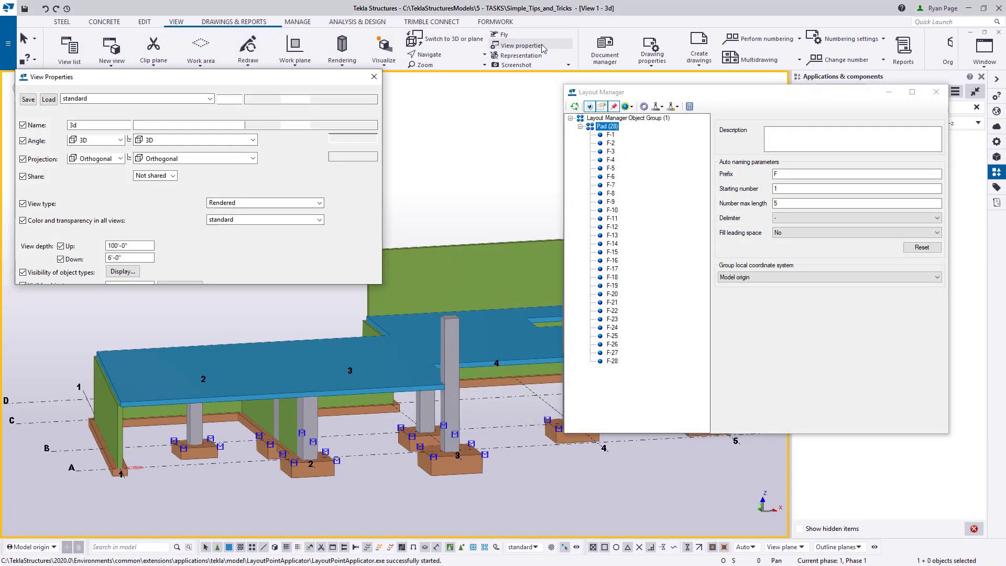
click(124, 240)
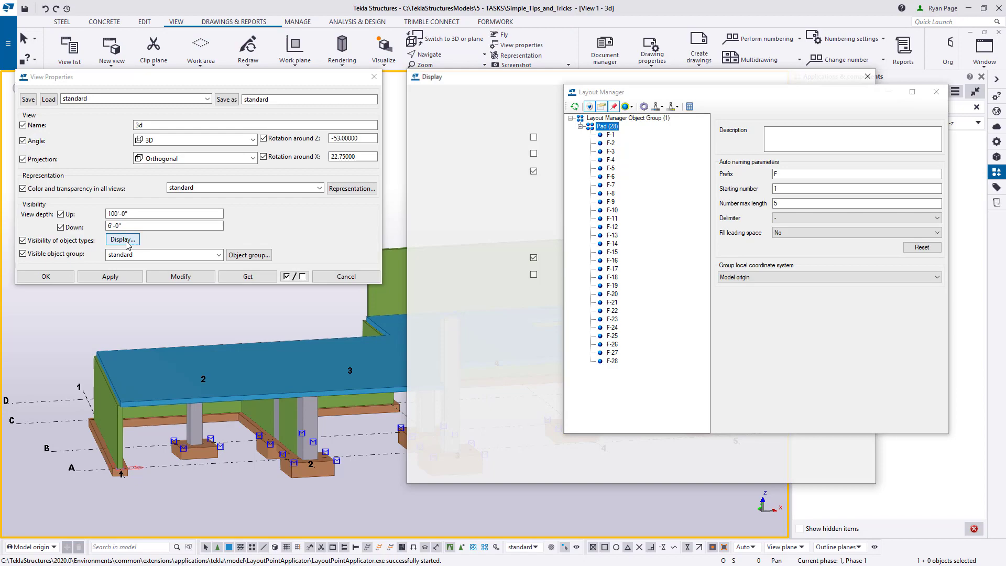
drag(563, 84, 159, 84)
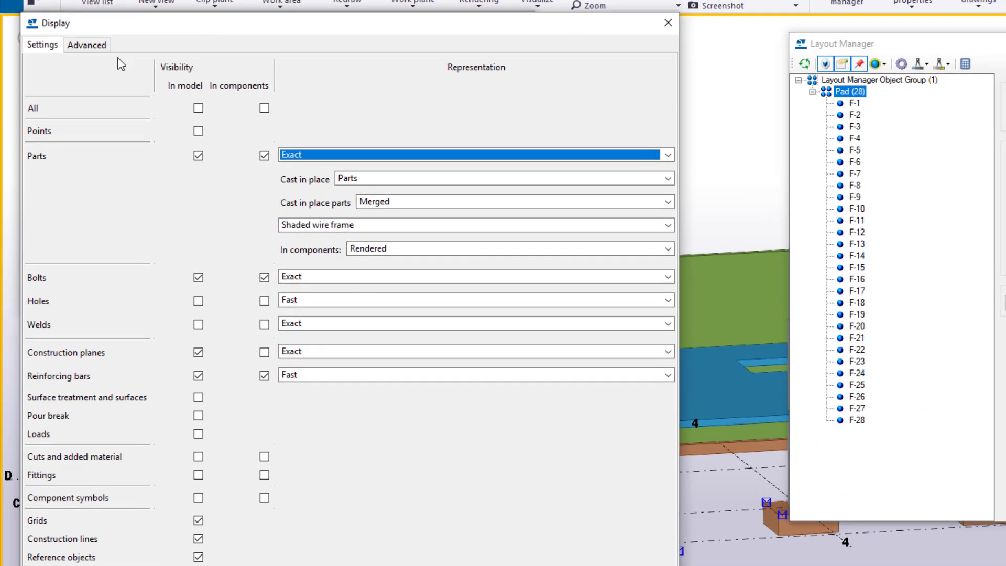
click(94, 46)
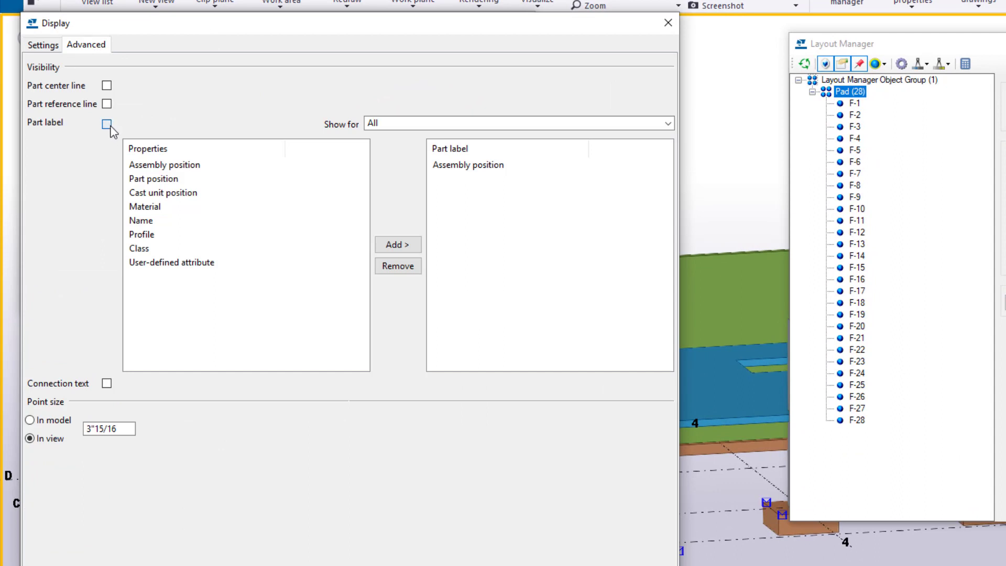
click(199, 264)
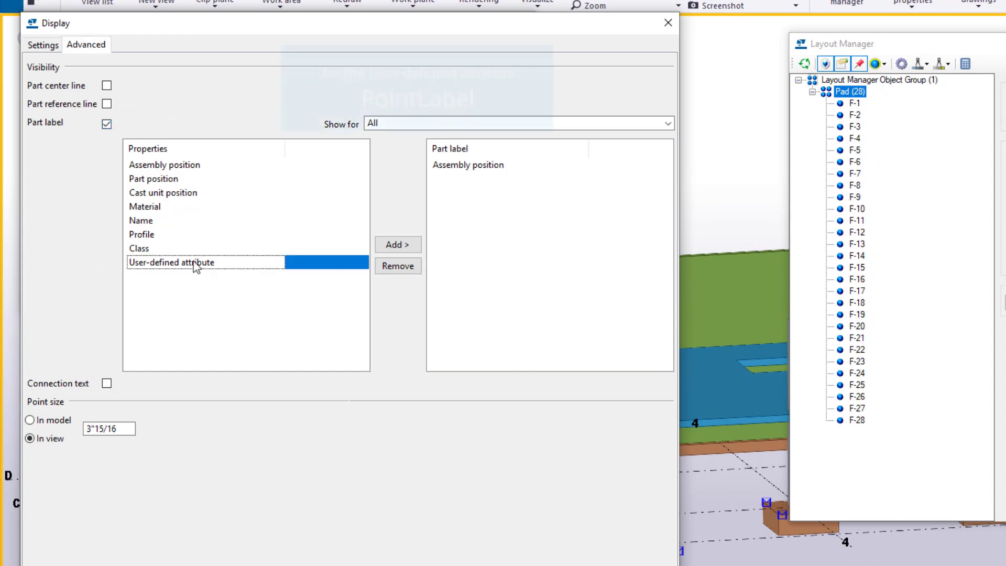
click(405, 245)
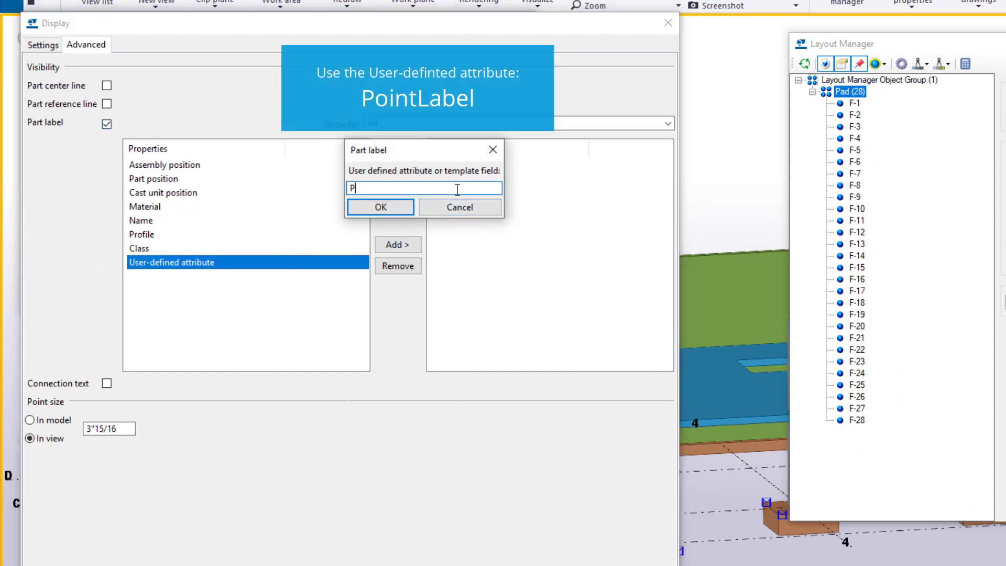
text(PointLabel)
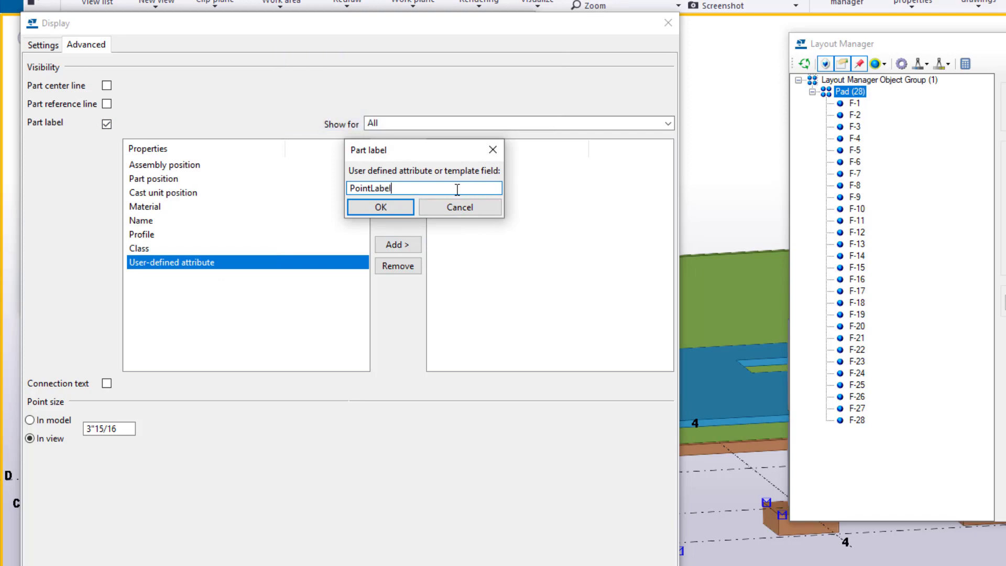
click(380, 208)
click(461, 164)
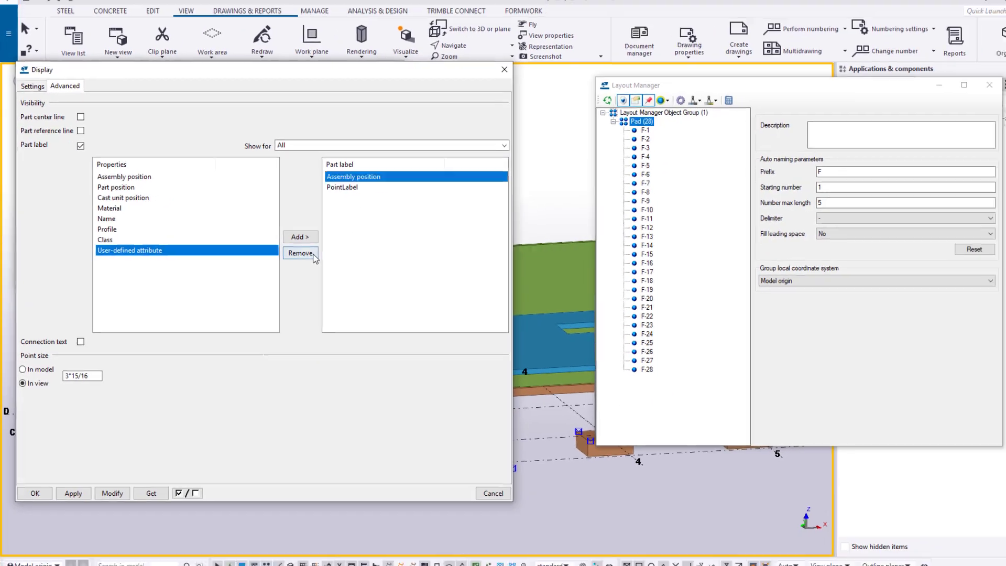
click(300, 253)
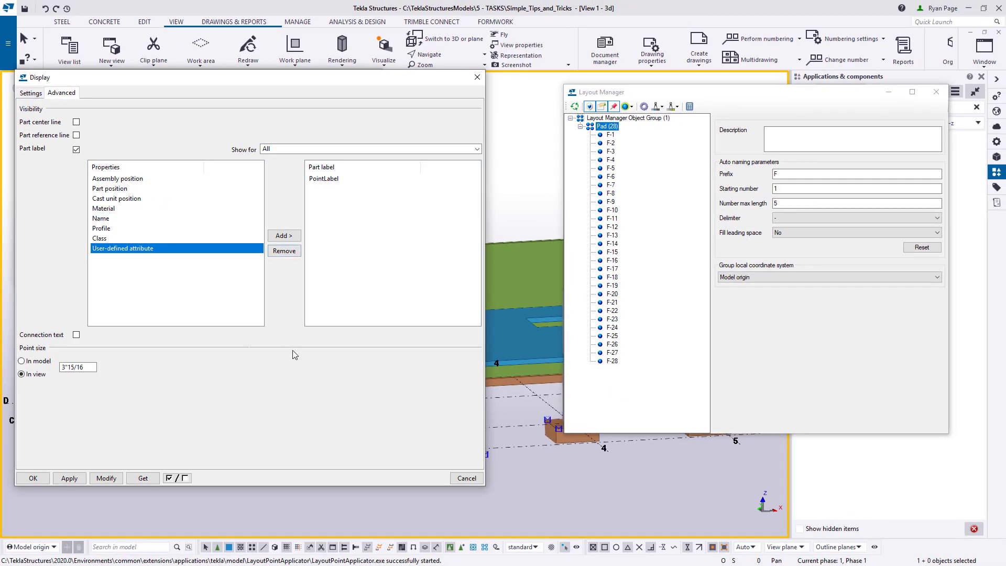
click(107, 478)
Close the display settings and orbit the view around pads F-25 to F-28.
click(33, 478)
scroll(430, 462, up, 10)
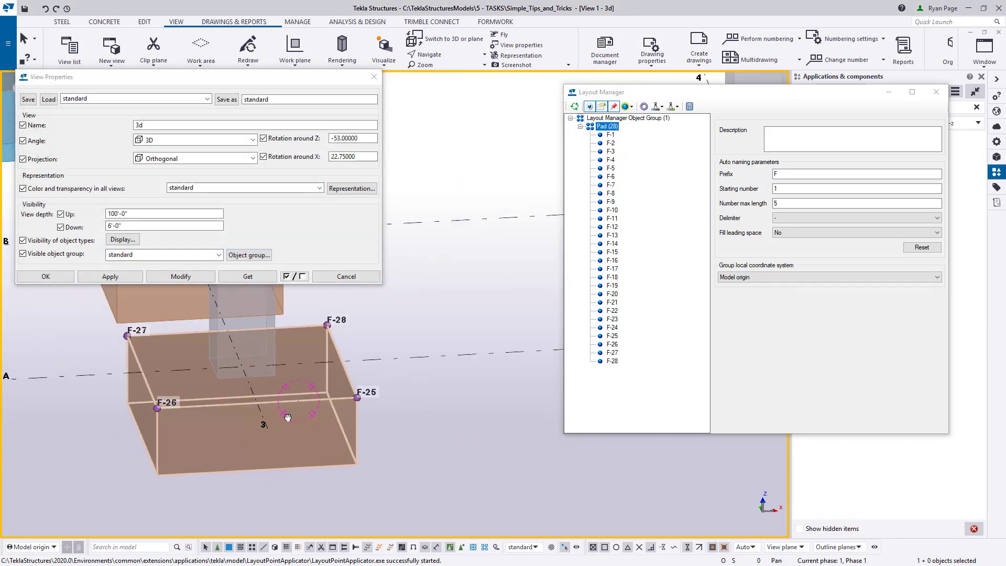
ctrl+middle_drag(300, 398, 346, 393)
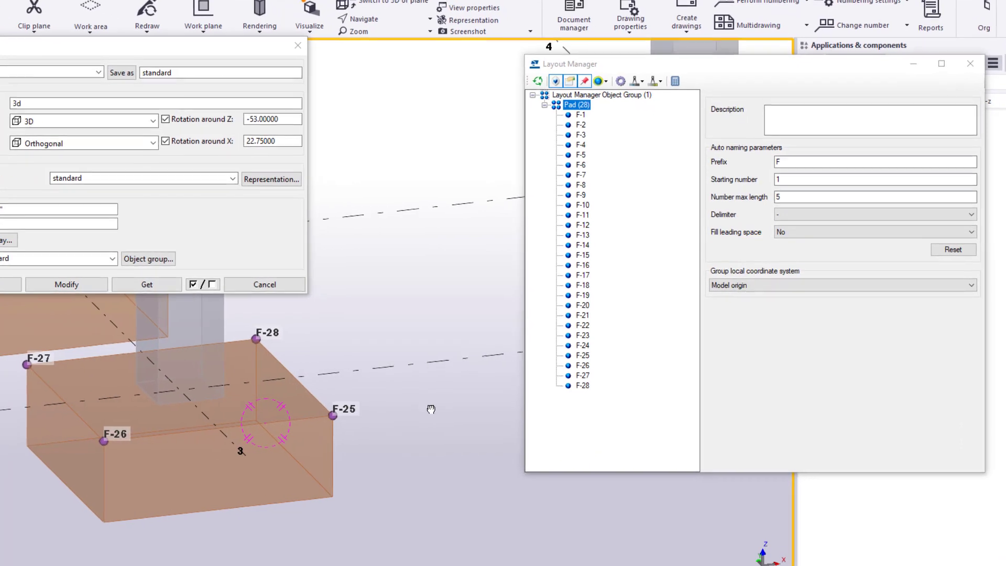
middle_drag(431, 409, 439, 425)
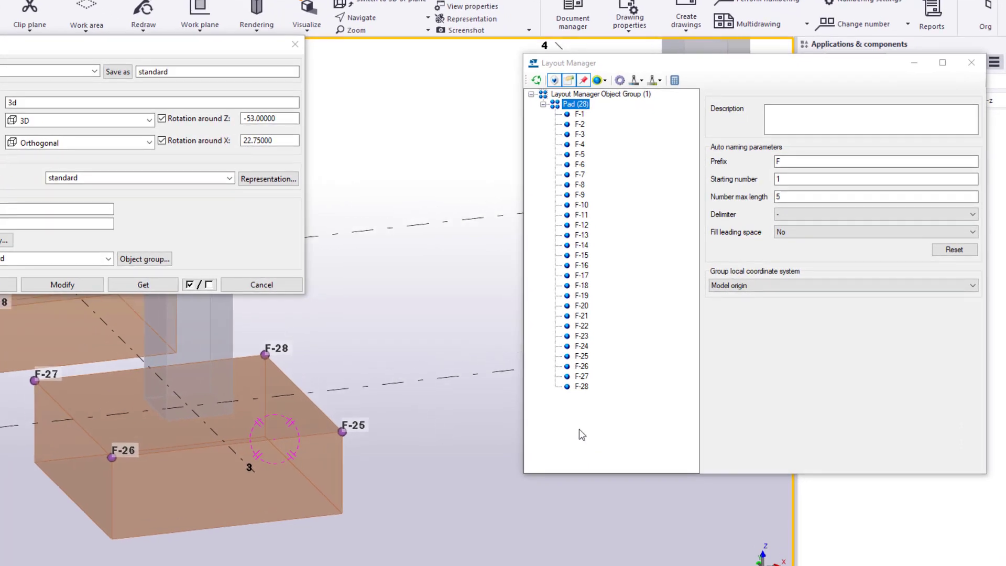
Reorder the pad points in Layout Manager and auto-name the Pad group again.
mouse_move(582, 386)
mouse_down()
mouse_move(588, 354)
mouse_move(583, 372)
mouse_up()
click(583, 386)
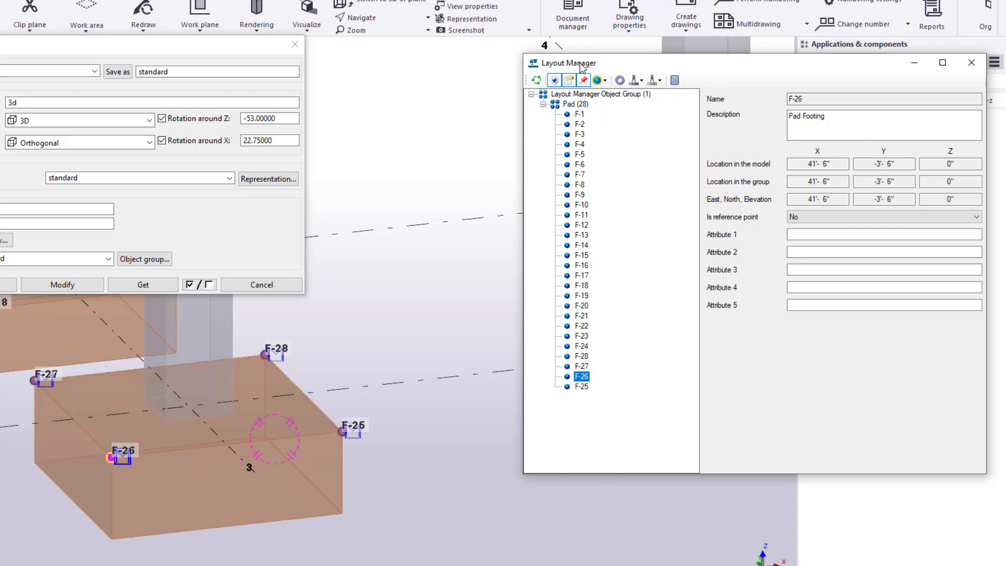
click(575, 104)
right_click(577, 105)
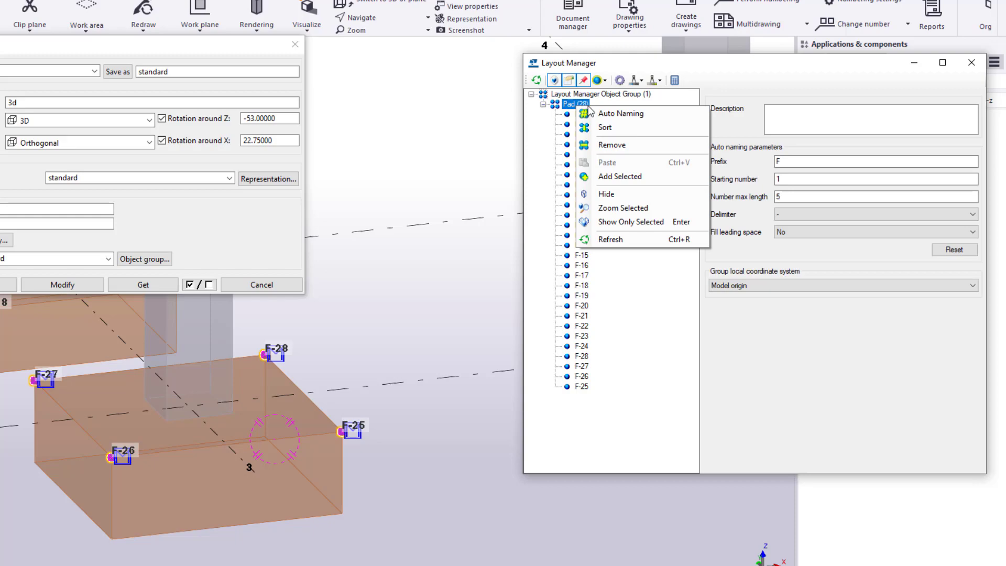
click(622, 113)
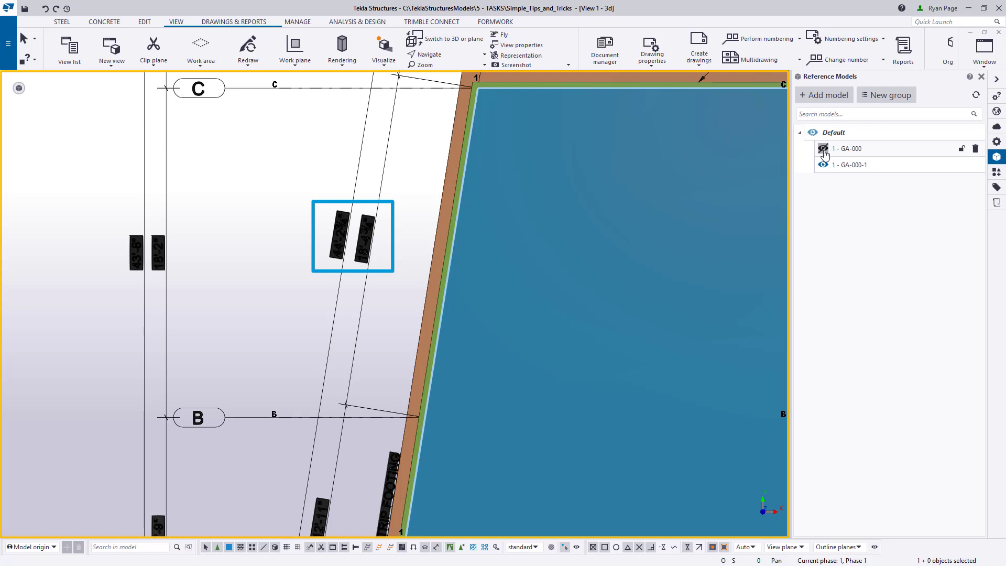
Hide the GA-000 reference drawing, pan to the whole slab plan, then show GA-000 again.
click(823, 149)
scroll(730, 186, down, 5)
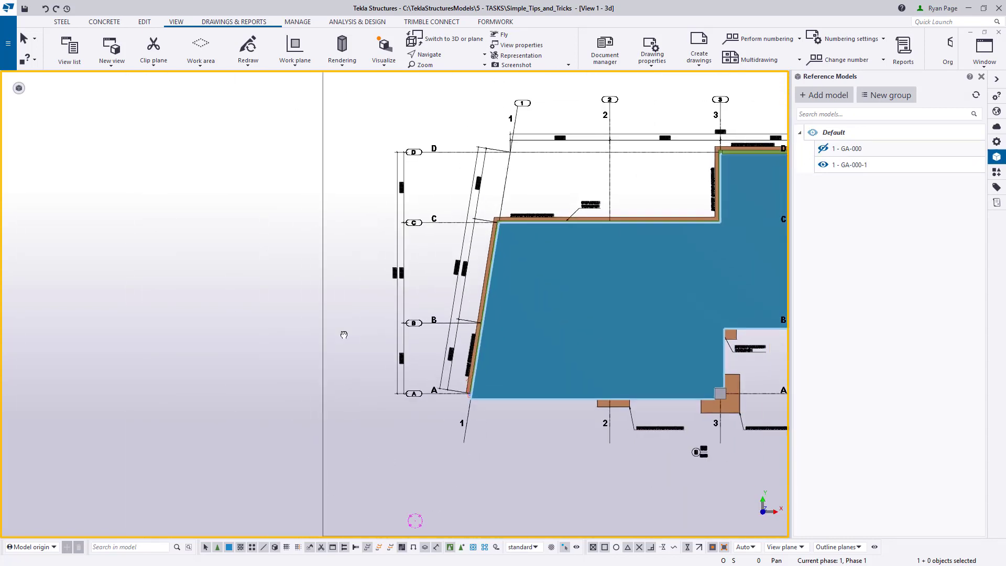
middle_drag(344, 334, 88, 342)
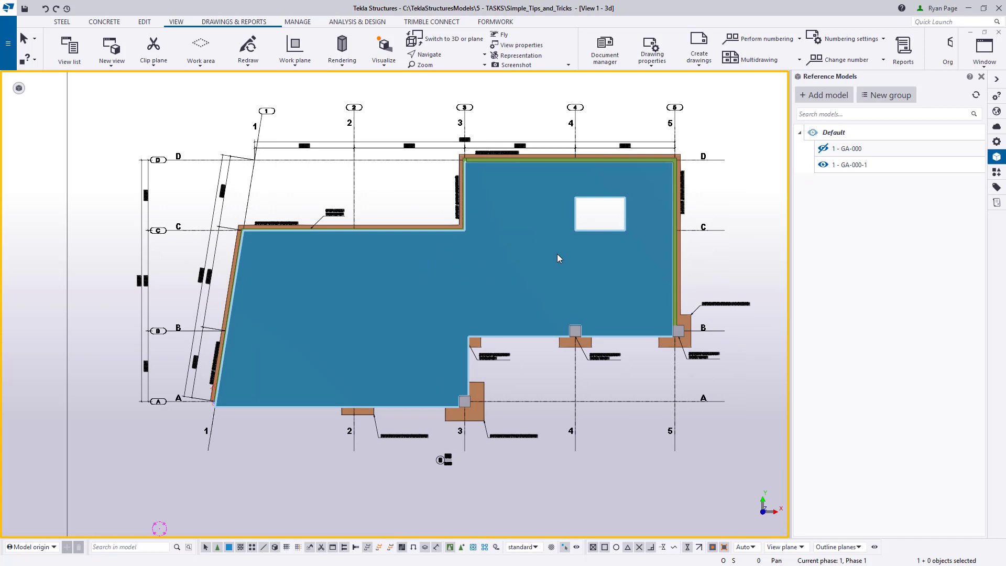
click(823, 149)
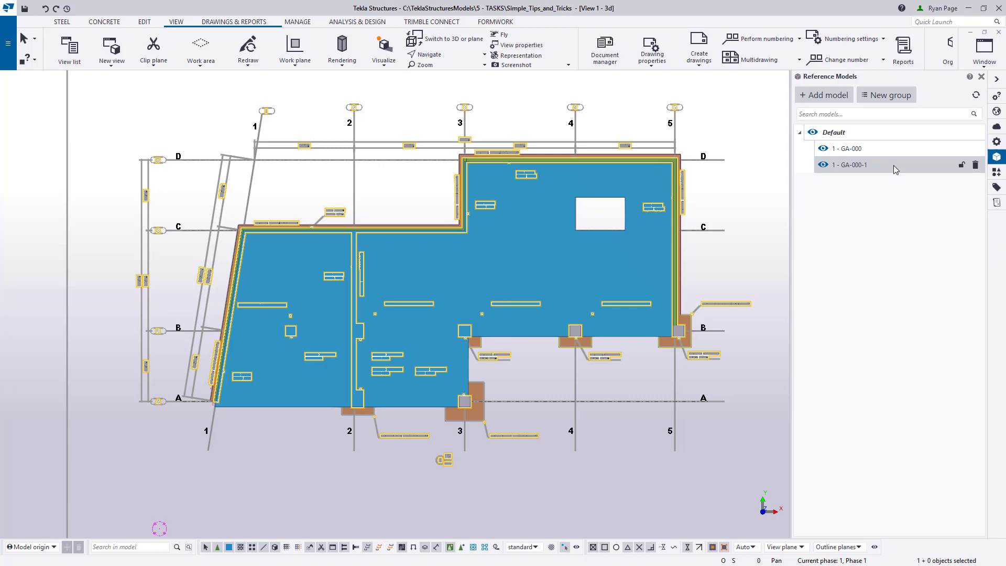
In GA-000-1's layer list, hide the CFE-FE-FB layer.
click(895, 166)
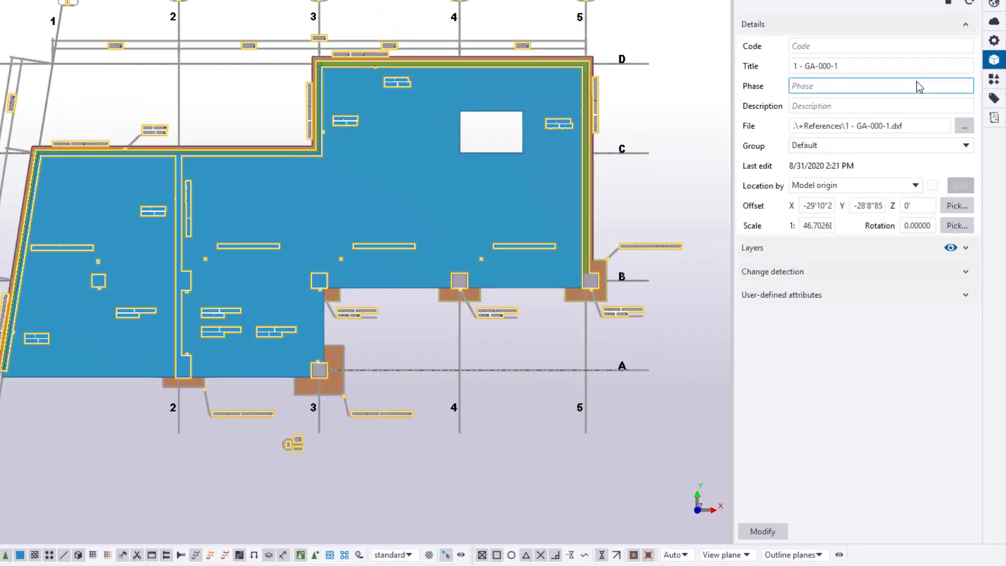
click(949, 129)
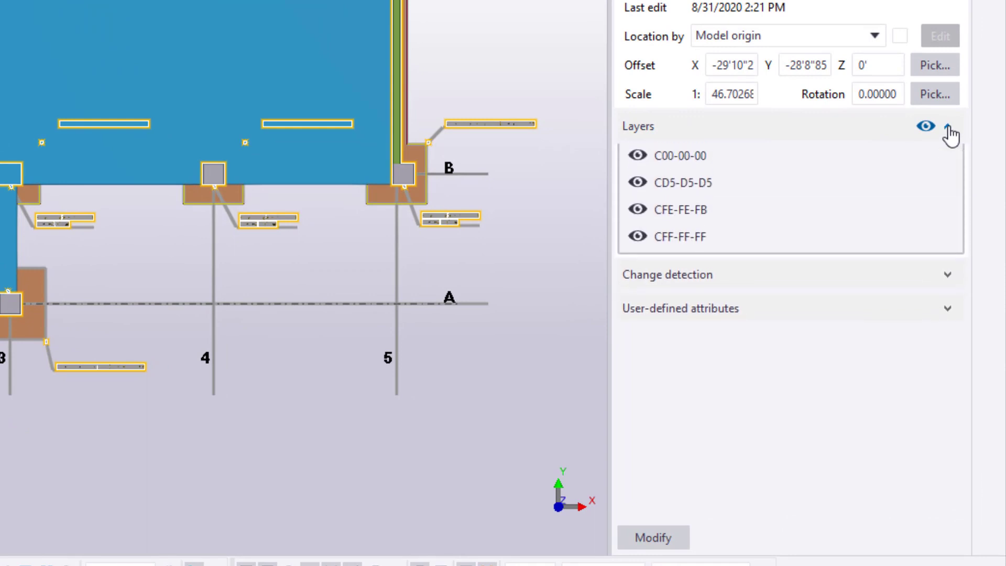
click(639, 248)
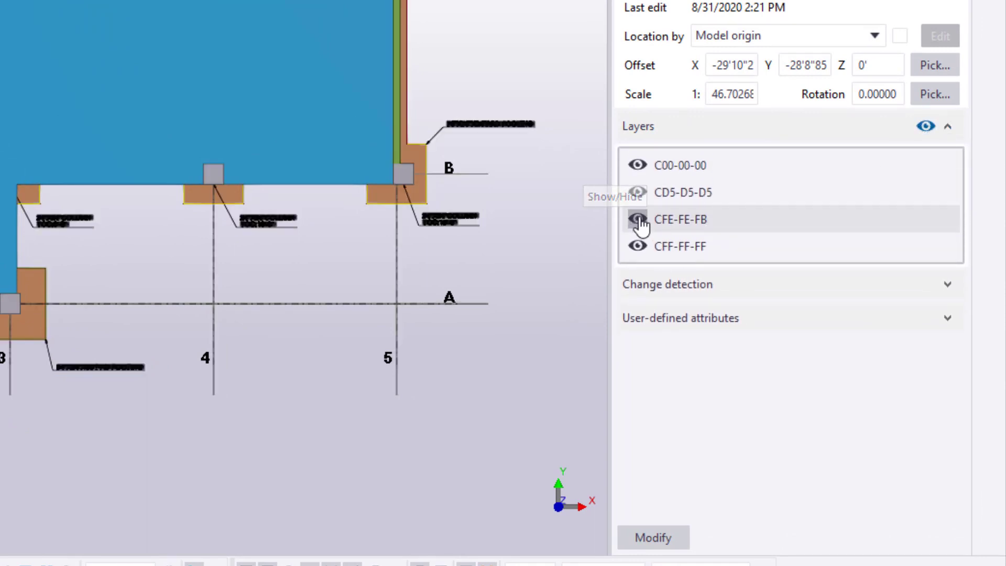
click(638, 221)
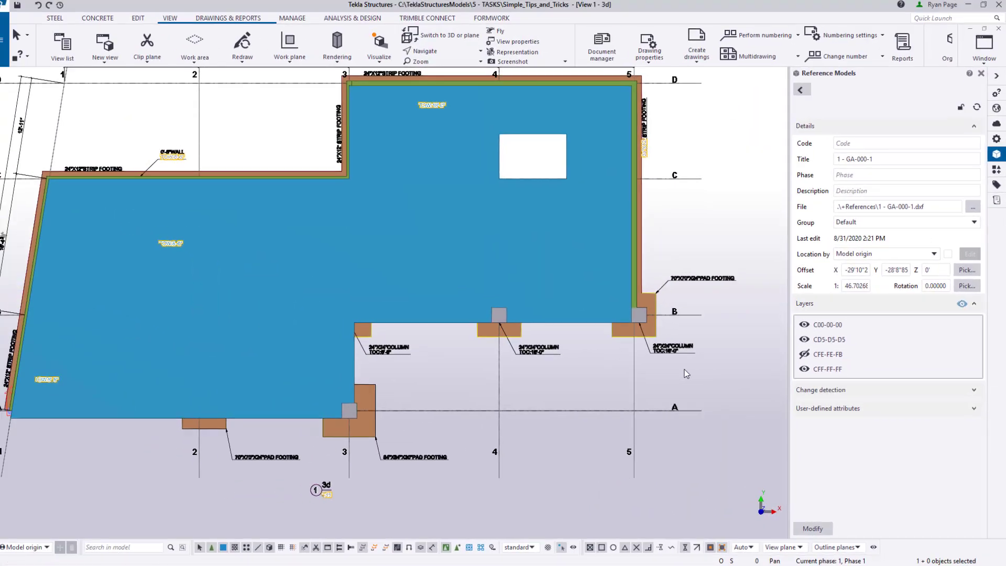
scroll(452, 335, up, 5)
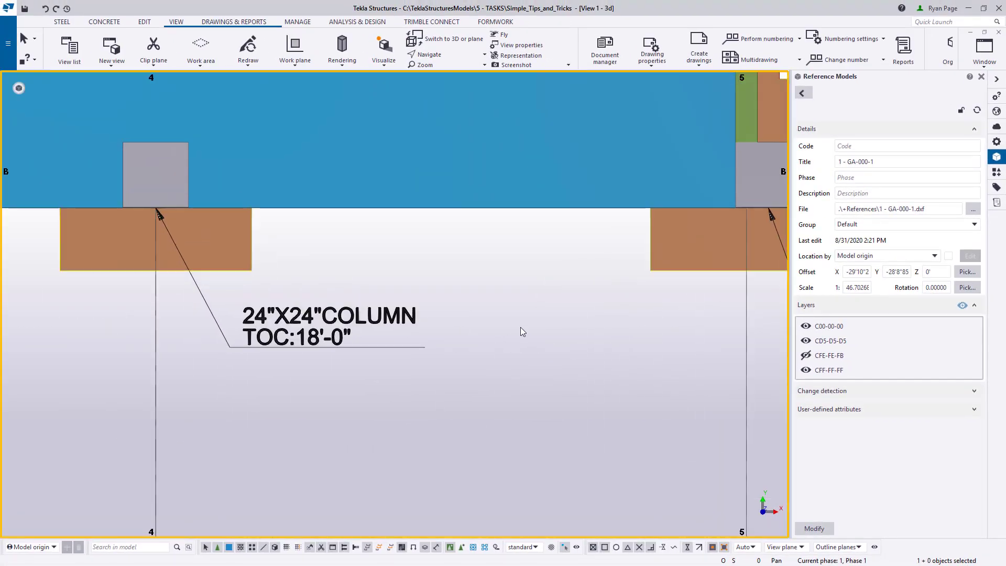
scroll(521, 323, down, 6)
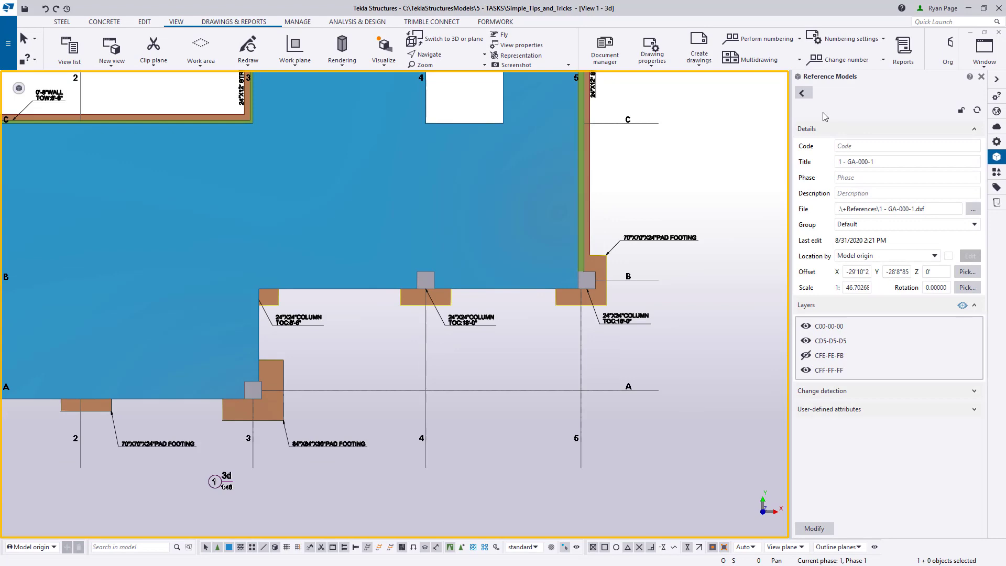
Hide reference model GA-000-1 entirely and show the layer list of GA-000.
click(802, 93)
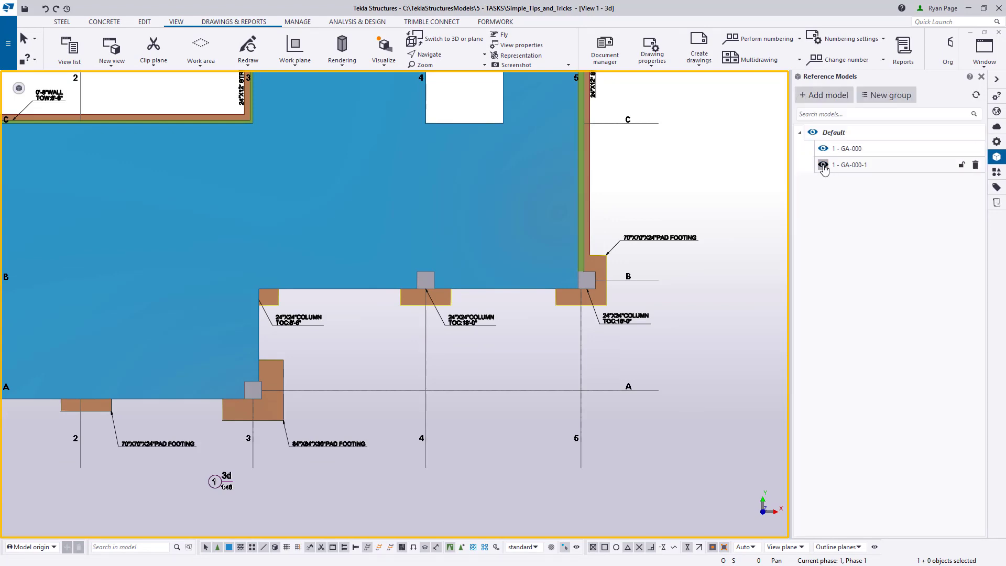
click(823, 165)
scroll(750, 246, down, 2)
middle_drag(745, 253, 694, 223)
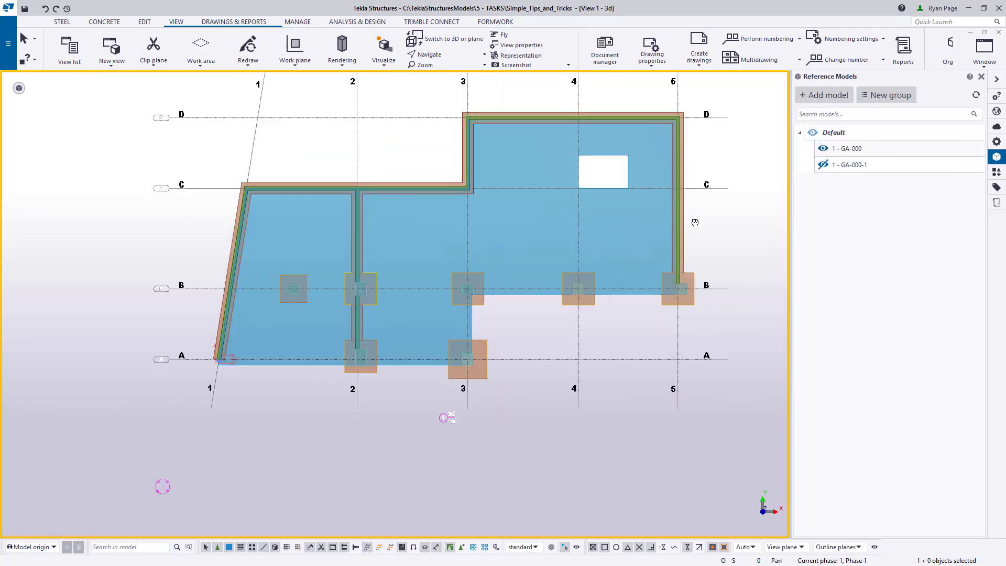
scroll(361, 367, up, 3)
scroll(460, 312, down, 3)
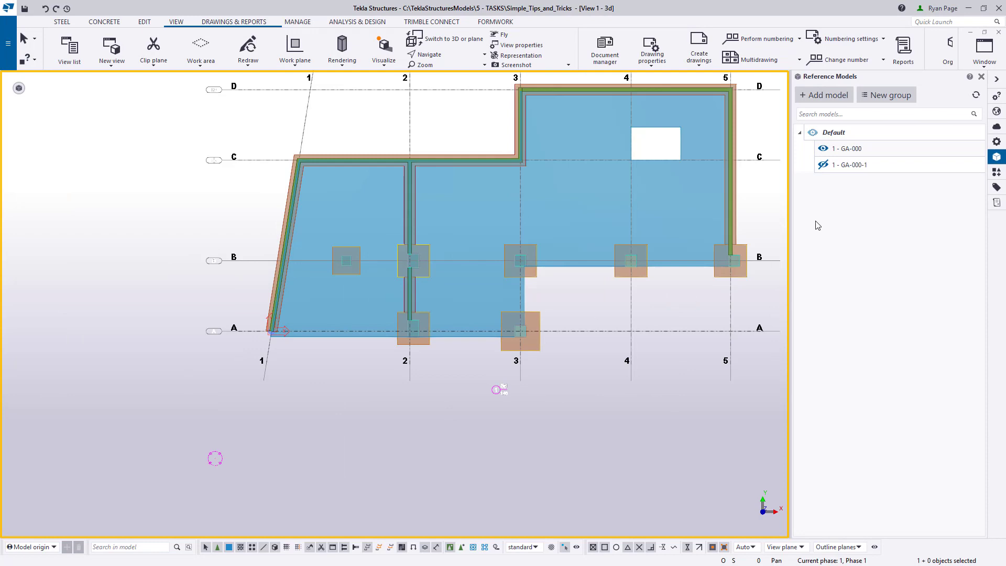
double_click(875, 153)
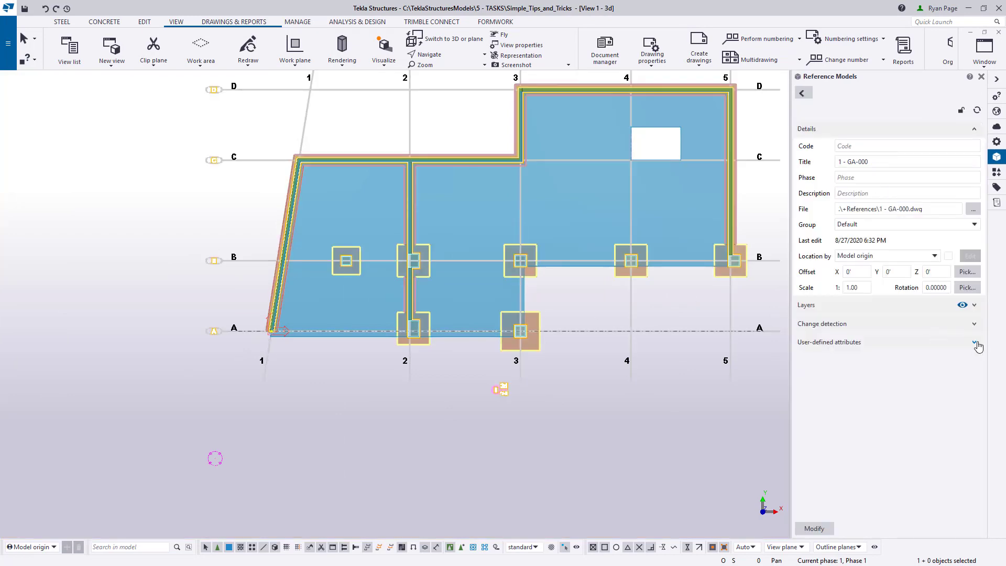
click(976, 307)
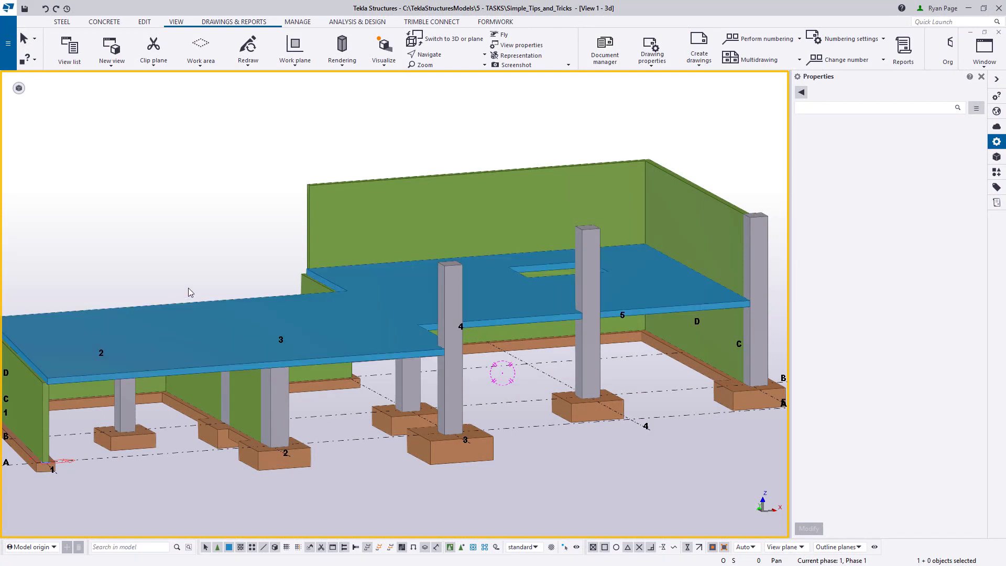
click(355, 319)
right_click(356, 317)
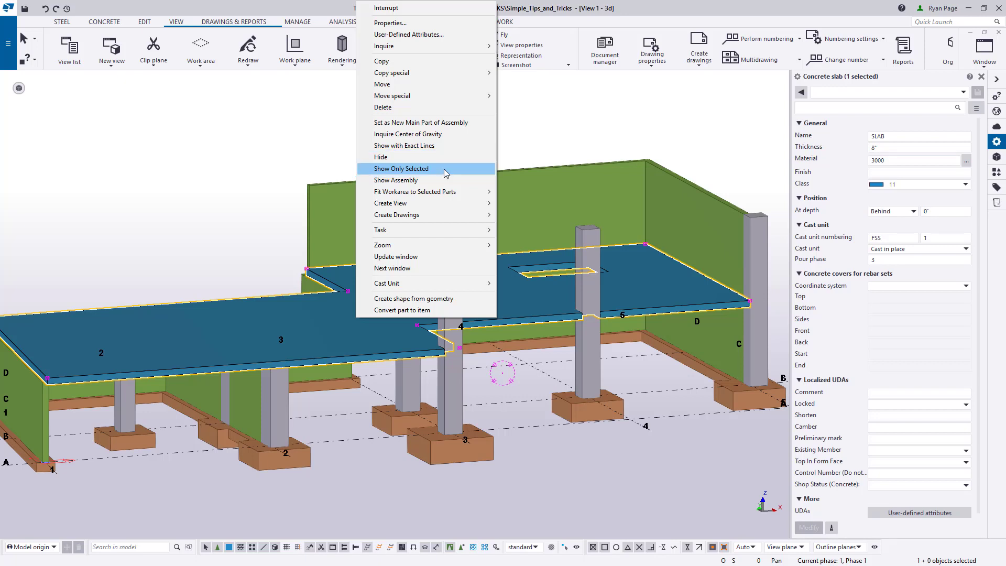
click(444, 169)
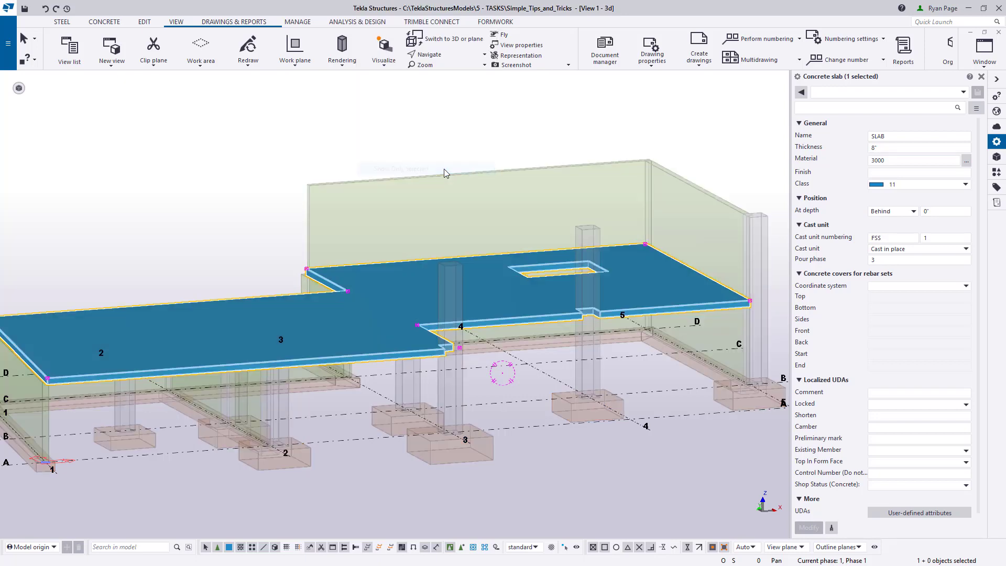
click(120, 188)
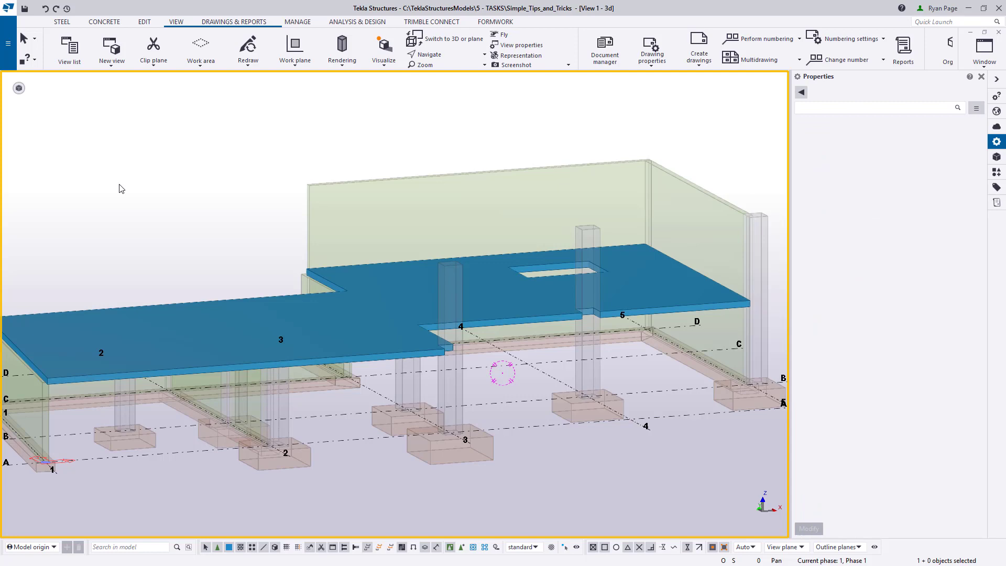
click(381, 338)
Hide the slab, then redraw the view to bring it back.
right_click(382, 338)
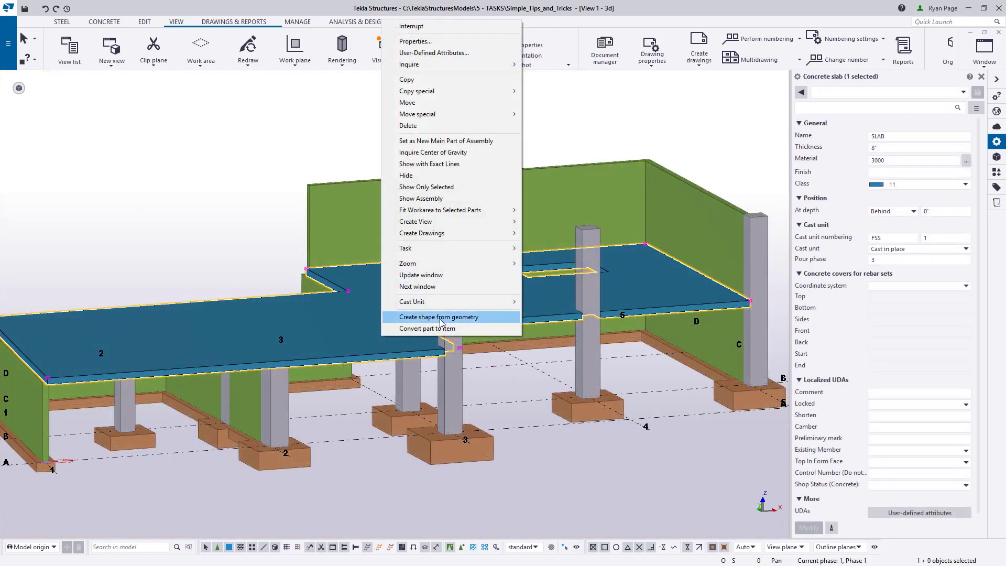
click(407, 175)
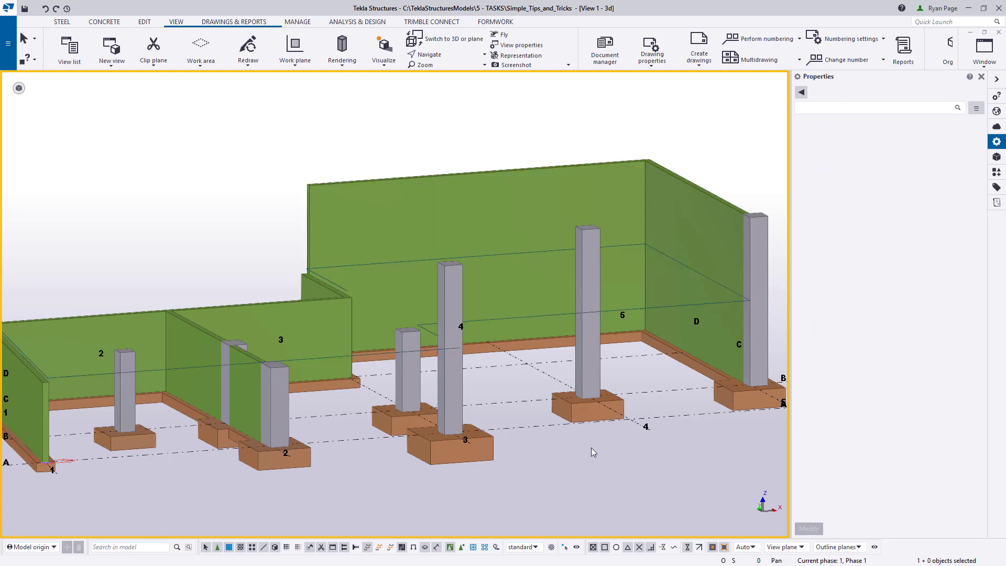
right_click(573, 451)
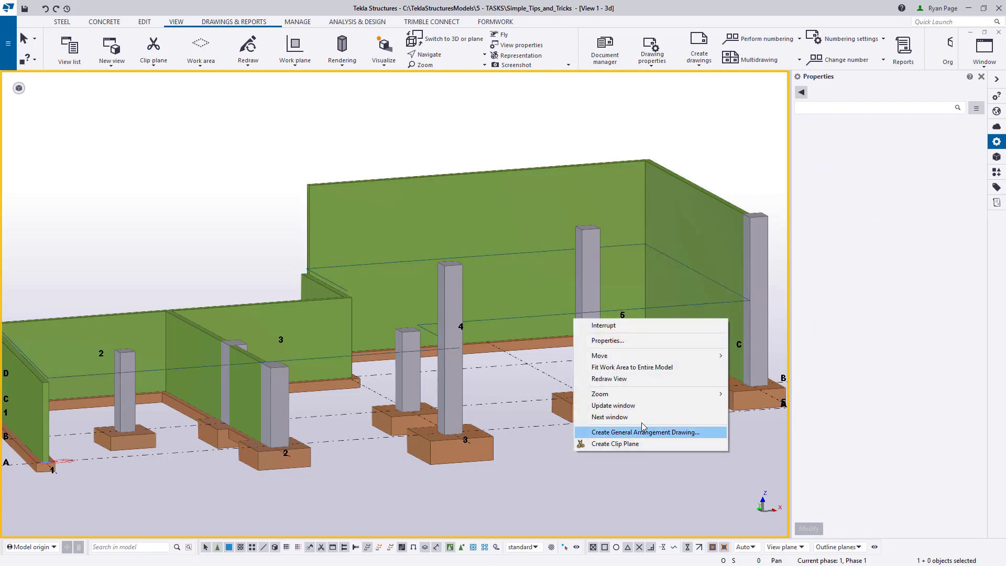
click(634, 378)
Show only the slab, then deselect it and redraw the view to restore all parts.
right_click(371, 325)
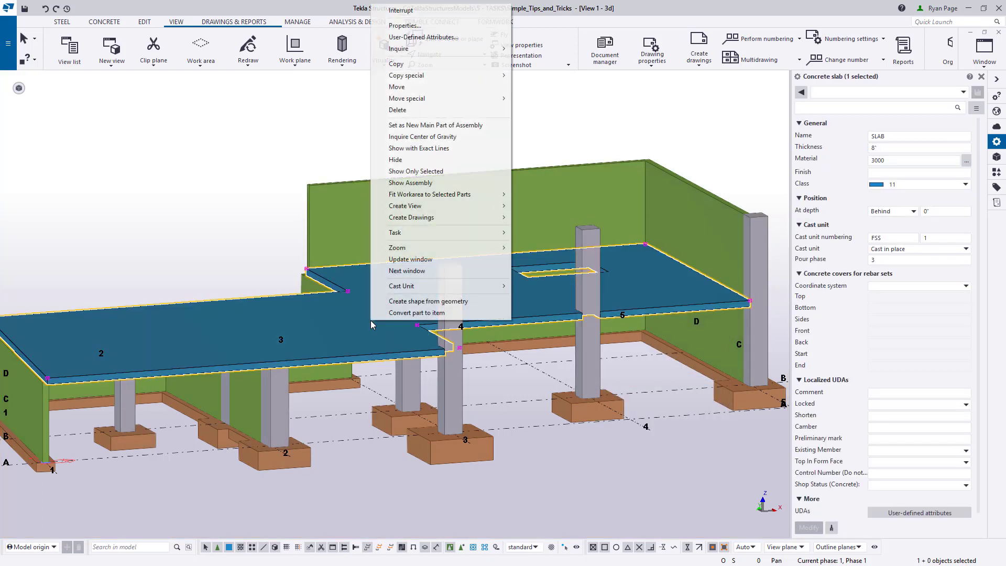
shift+click(445, 171)
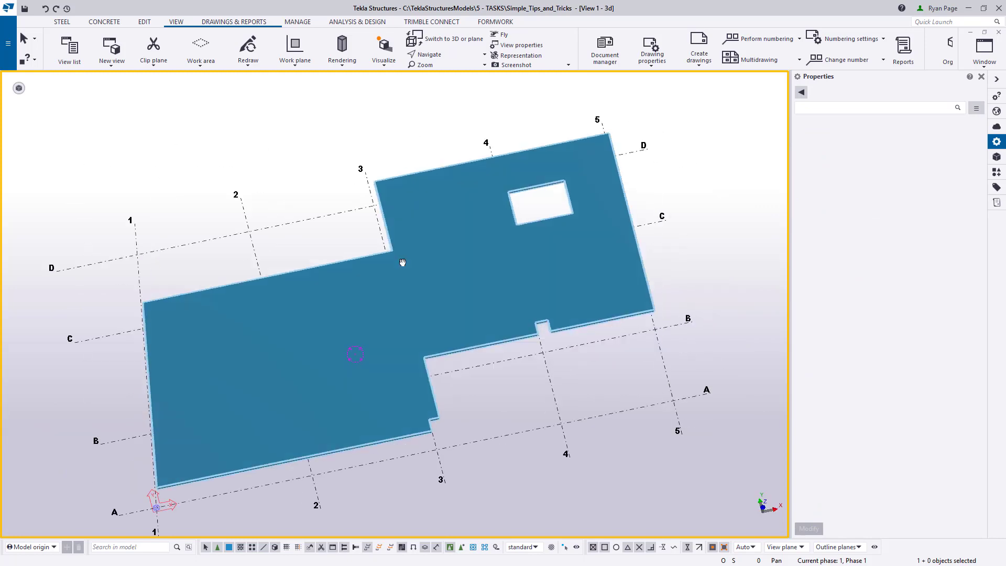
right_click(413, 365)
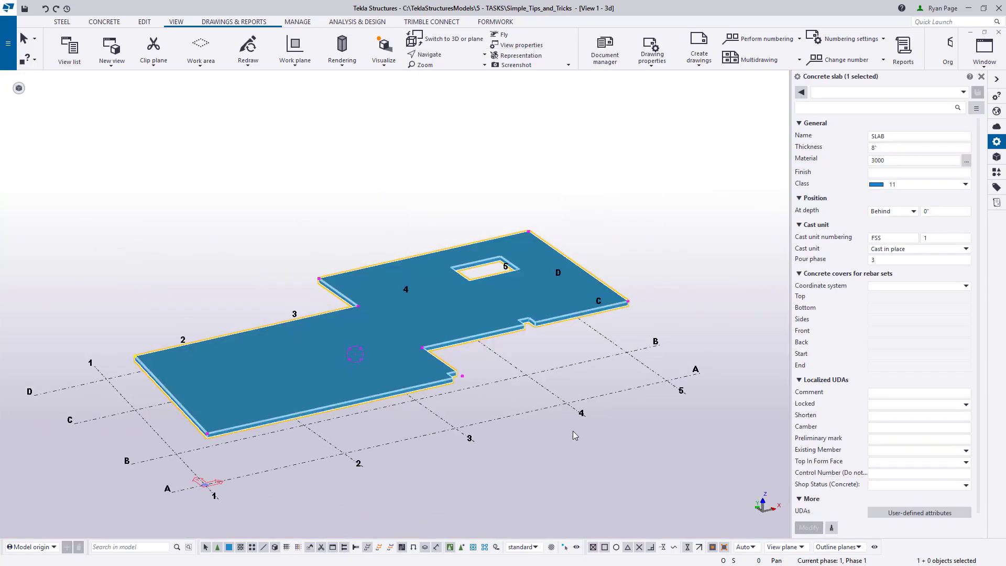
click(529, 431)
right_click(530, 431)
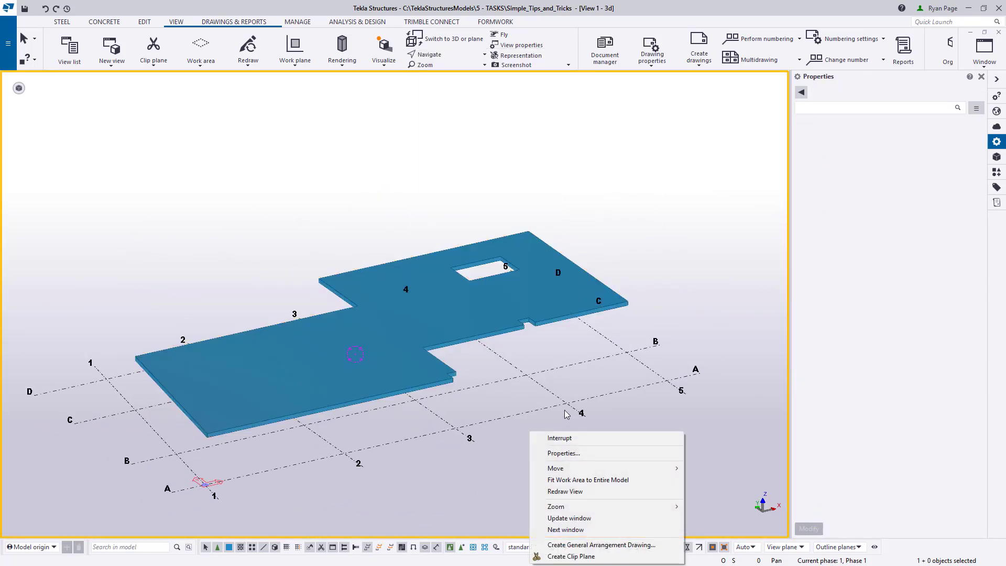
click(565, 491)
Hide the slab again and view the footings from a low side angle.
right_click(389, 338)
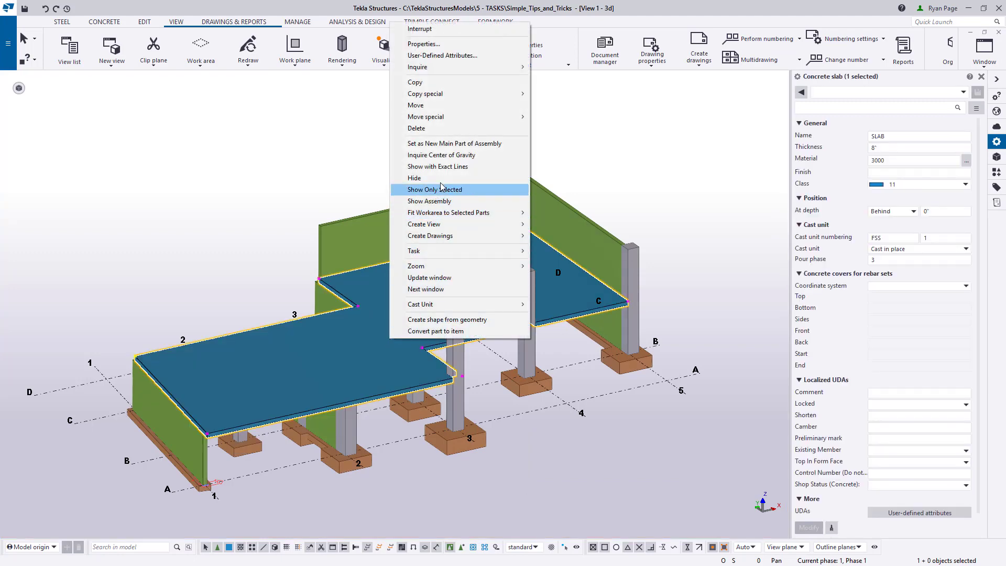
click(417, 178)
click(575, 462)
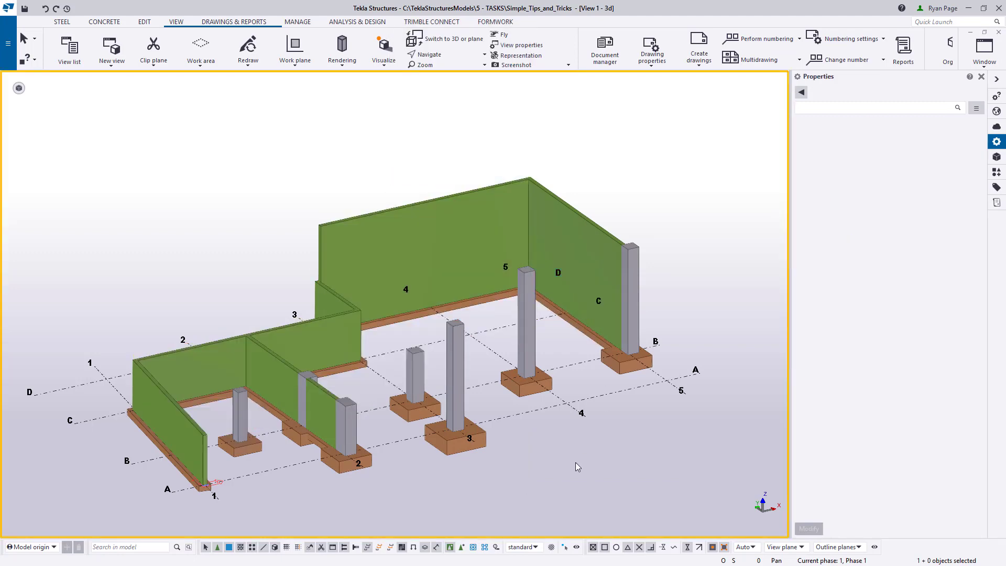
scroll(575, 462, up, 2)
click(426, 423)
mouse_move(426, 423)
ctrl+middle_down()
mouse_move(279, 378)
mouse_move(439, 420)
ctrl+middle_up()
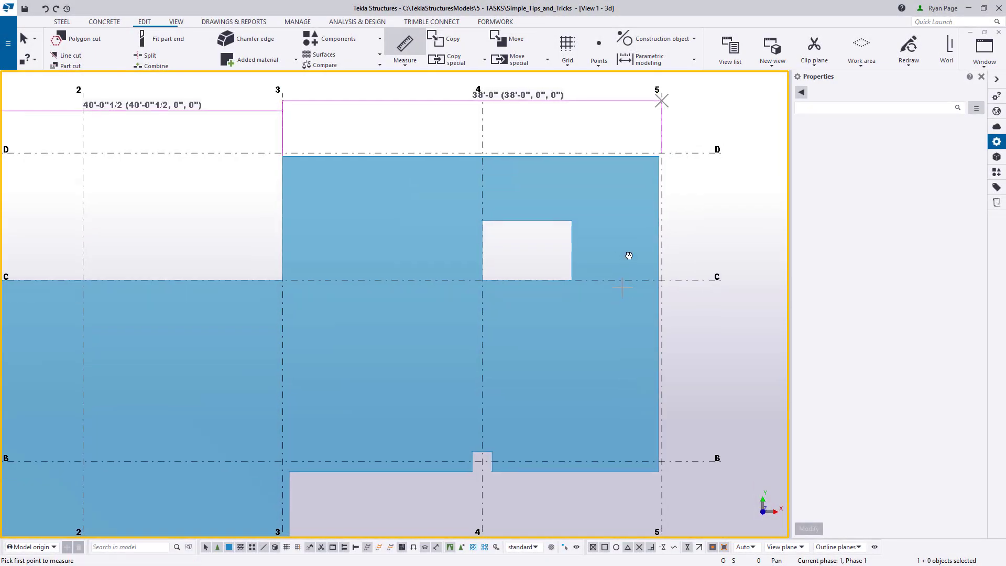
Measure the opening's 10'-9"13/16 diagonal and the notch's 2'-8"9/16 distance.
click(575, 185)
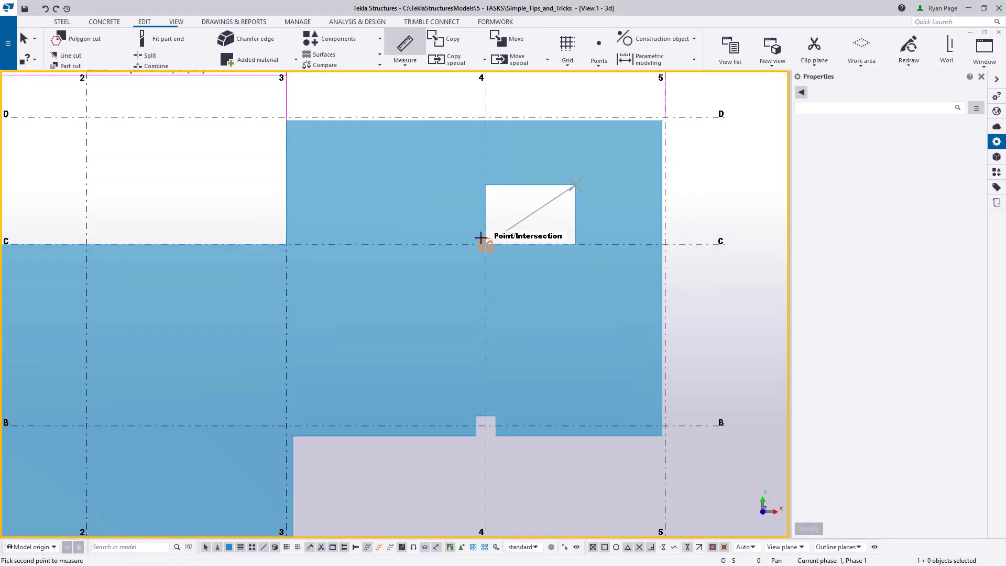
click(486, 244)
click(435, 195)
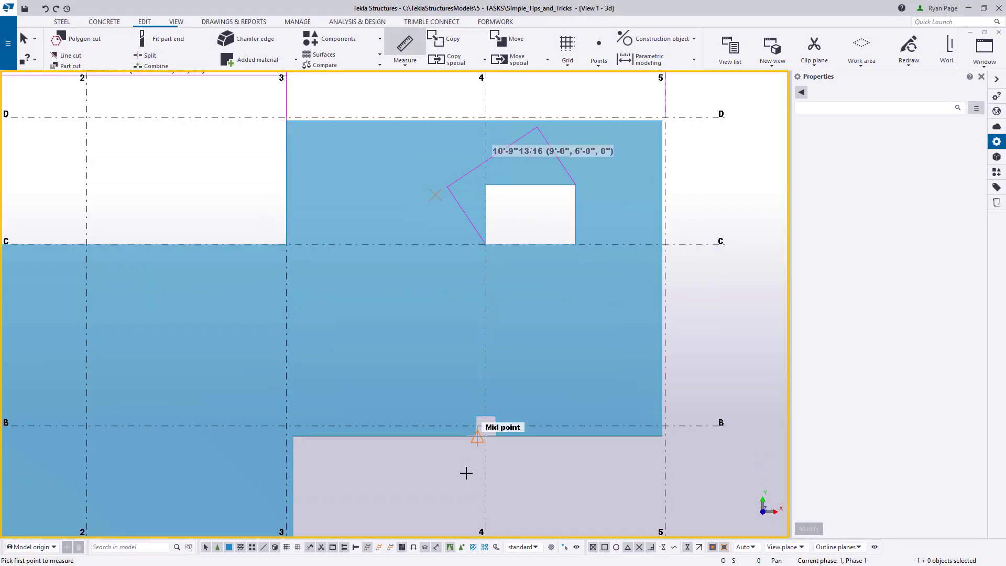
click(494, 423)
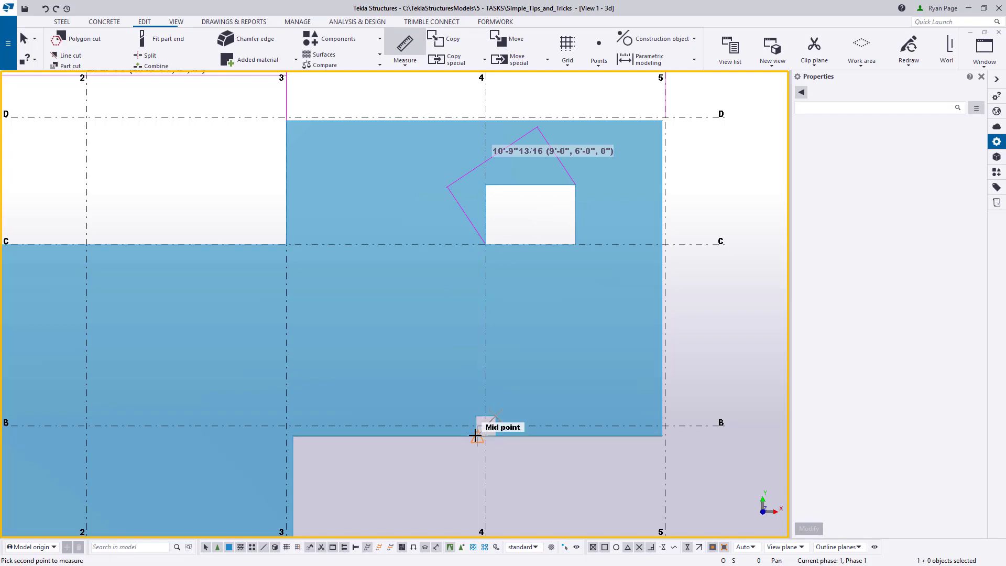
click(433, 388)
scroll(519, 424, down, 3)
middle_drag(505, 456, 594, 331)
scroll(577, 341, down, 2)
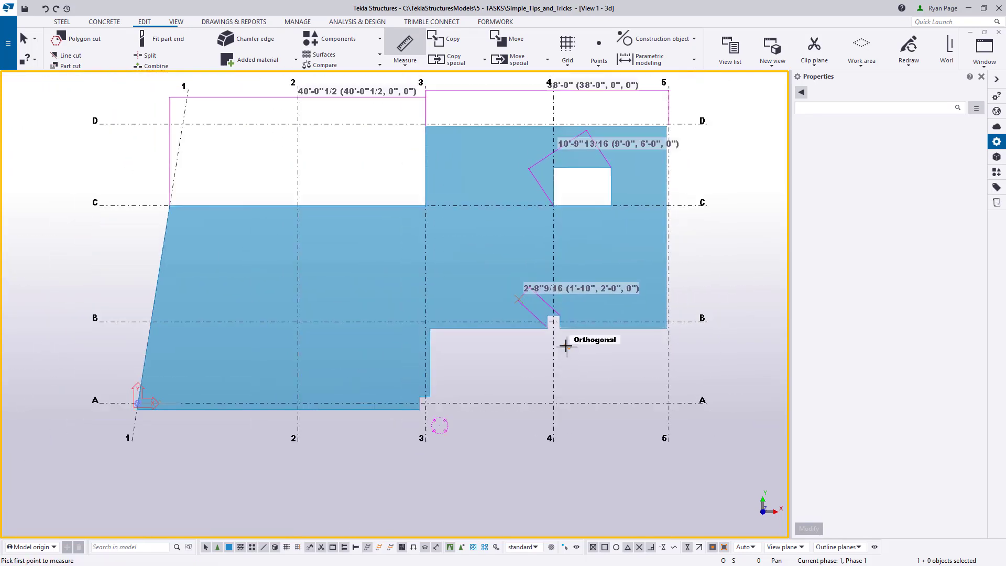
scroll(539, 363, up, 2)
scroll(503, 375, down, 2)
Interrupt measuring and redraw all views to erase the temporary measurements.
right_click(502, 377)
click(558, 385)
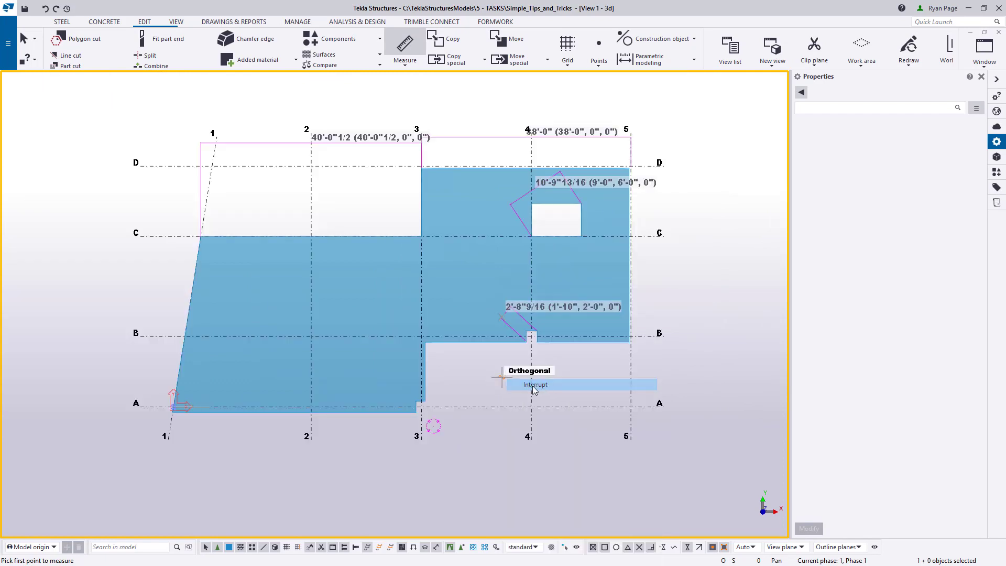
scroll(514, 385, up, 2)
scroll(403, 251, down, 2)
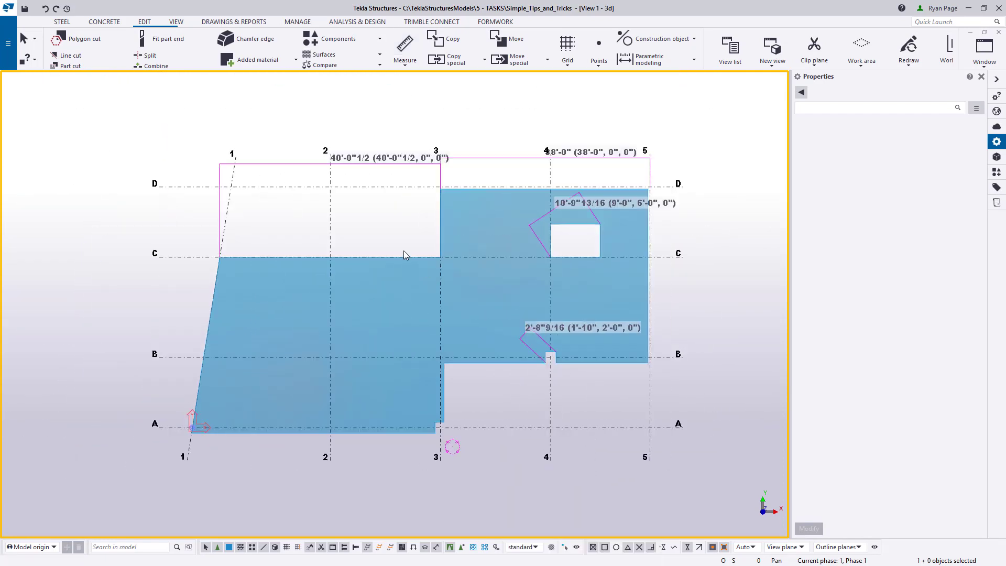
click(176, 23)
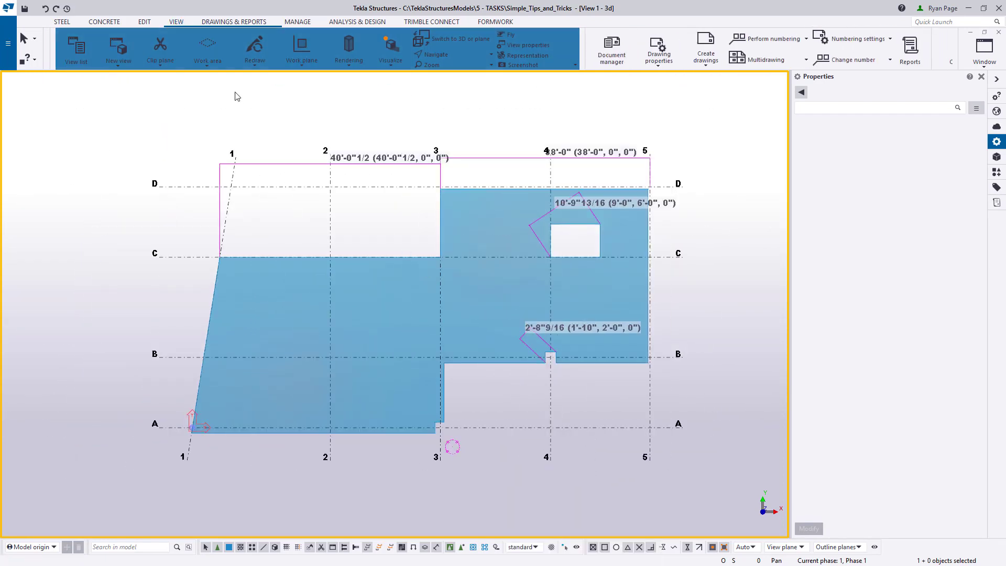
click(257, 67)
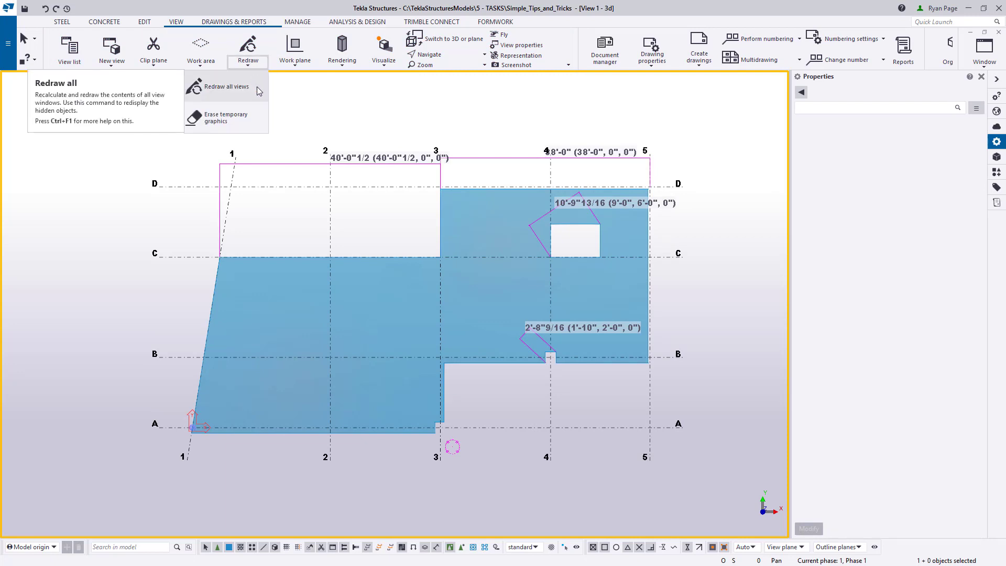
click(213, 118)
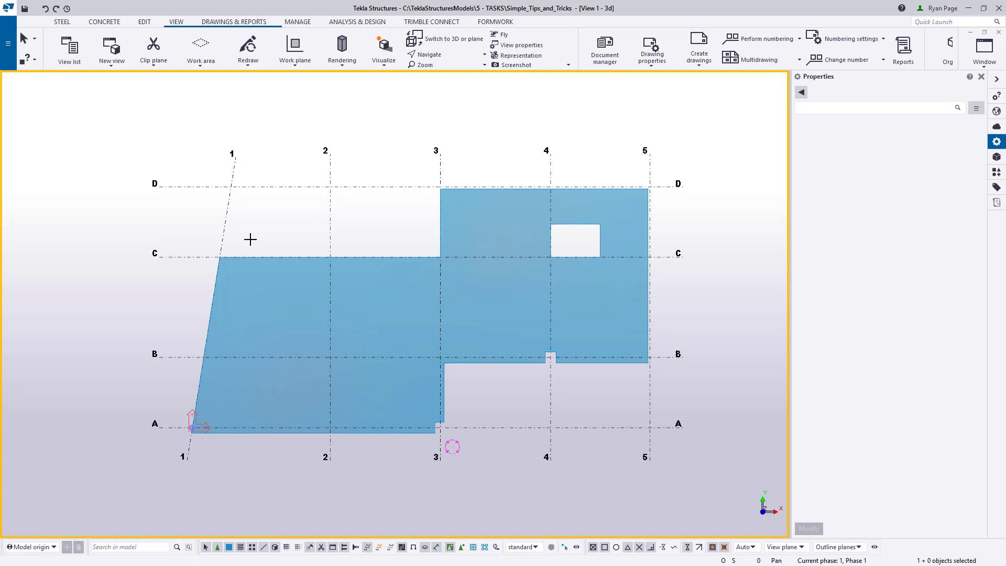
Measure grid C/1 to grid 3 (40'-0"1/2) and the opening diagonal (10'-9"13/16), then end measuring.
click(219, 257)
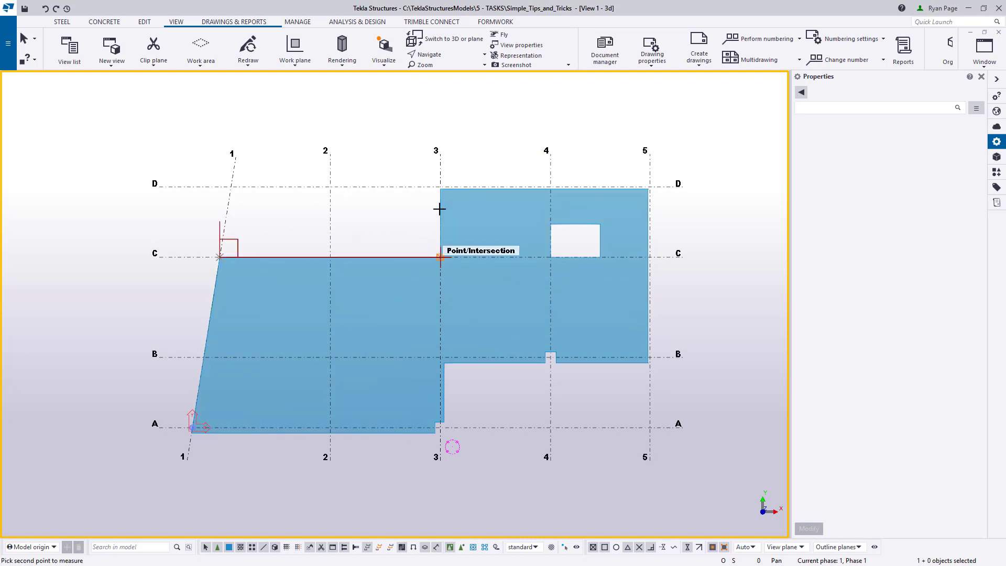
click(440, 257)
click(433, 131)
click(599, 224)
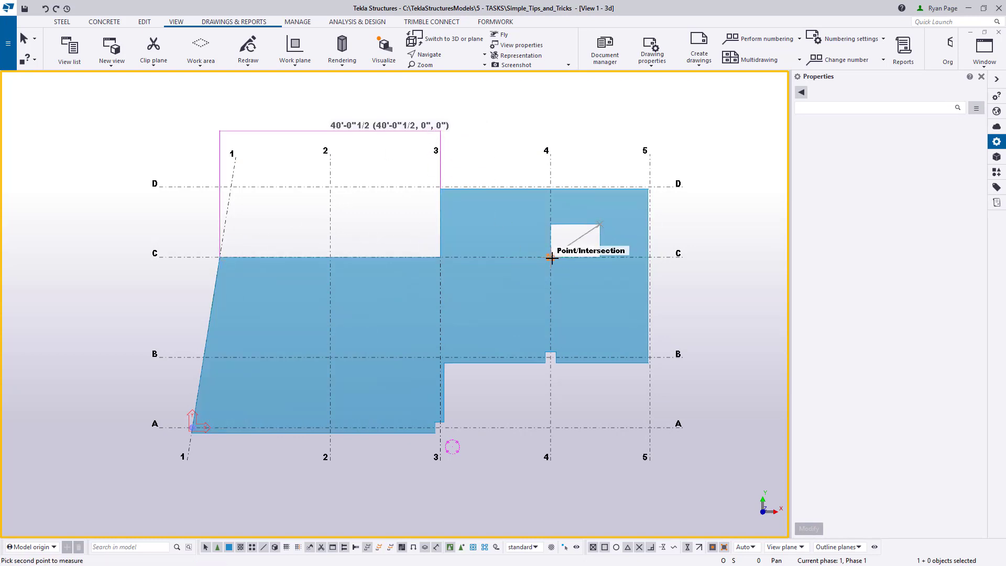
click(551, 257)
click(523, 228)
right_click(518, 150)
click(529, 153)
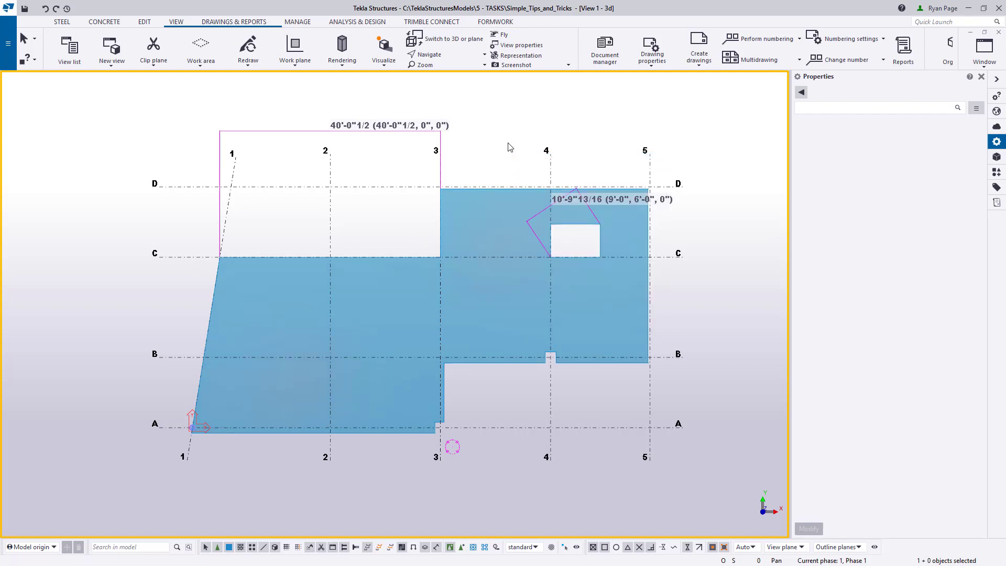
right_click(508, 146)
Redraw the view to erase the temporary dimensions and switch to the CONCRETE tools.
click(585, 208)
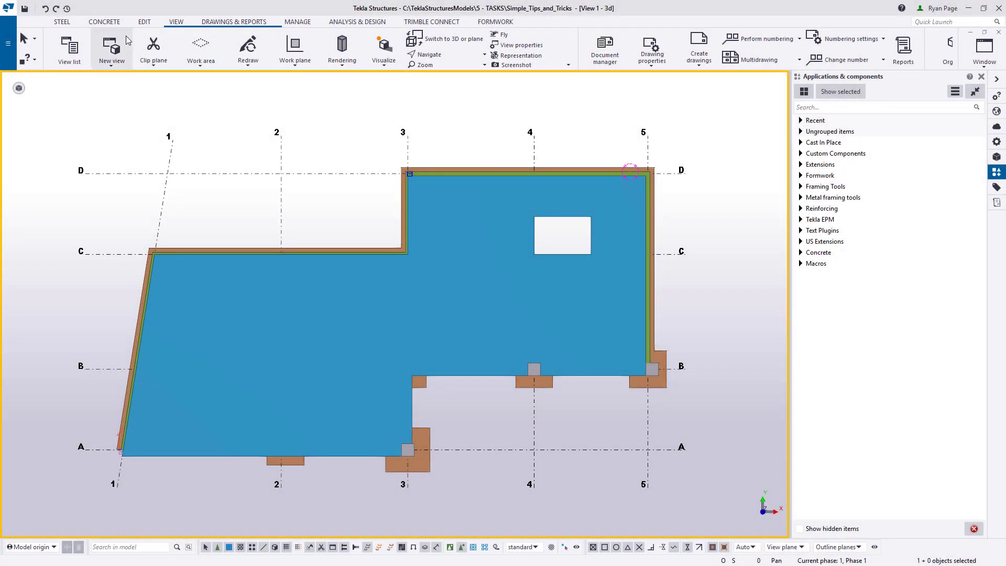
click(105, 22)
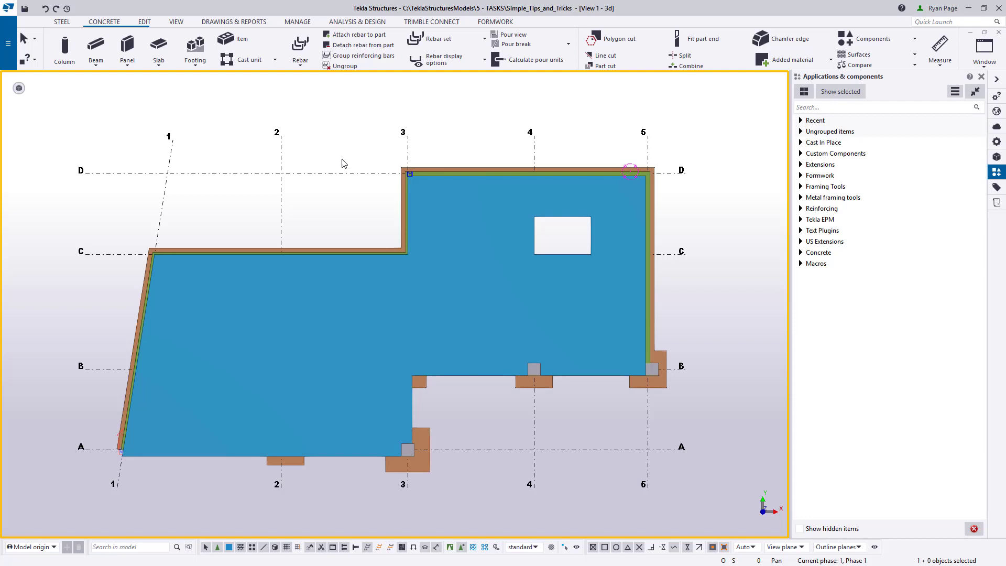
Start the Panel > Wall layout tool, cancel it and close its settings.
click(127, 61)
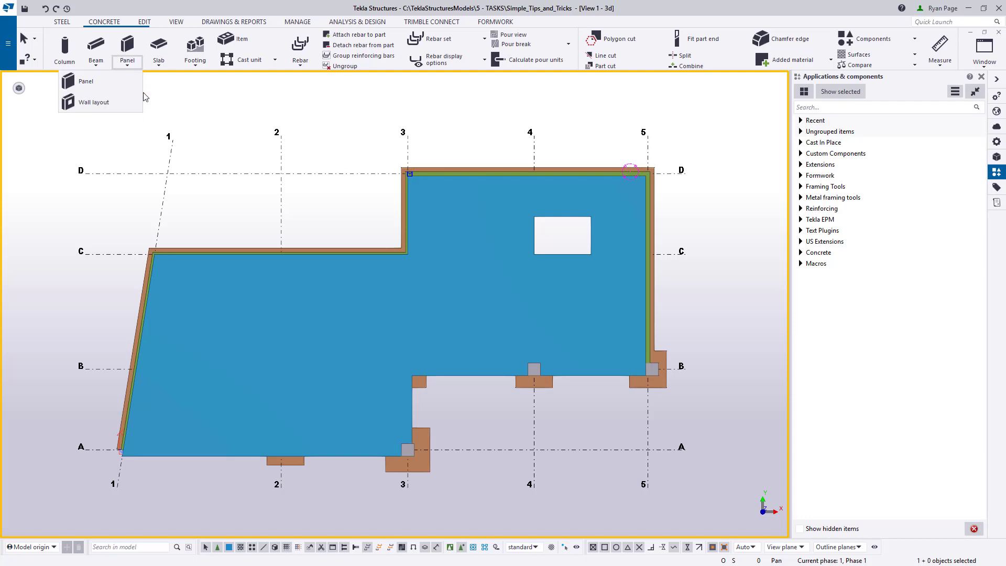
click(116, 106)
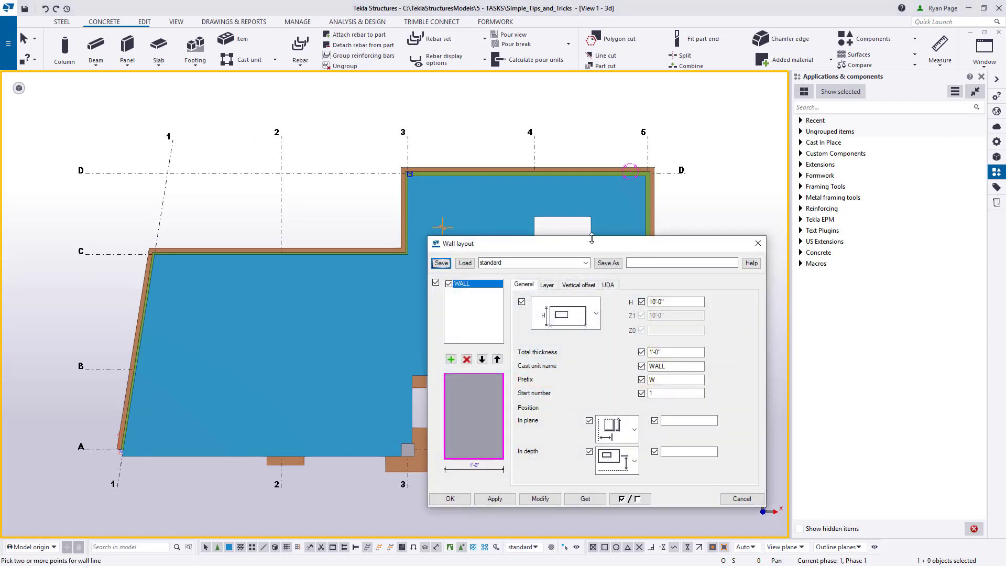
right_click(416, 108)
click(422, 115)
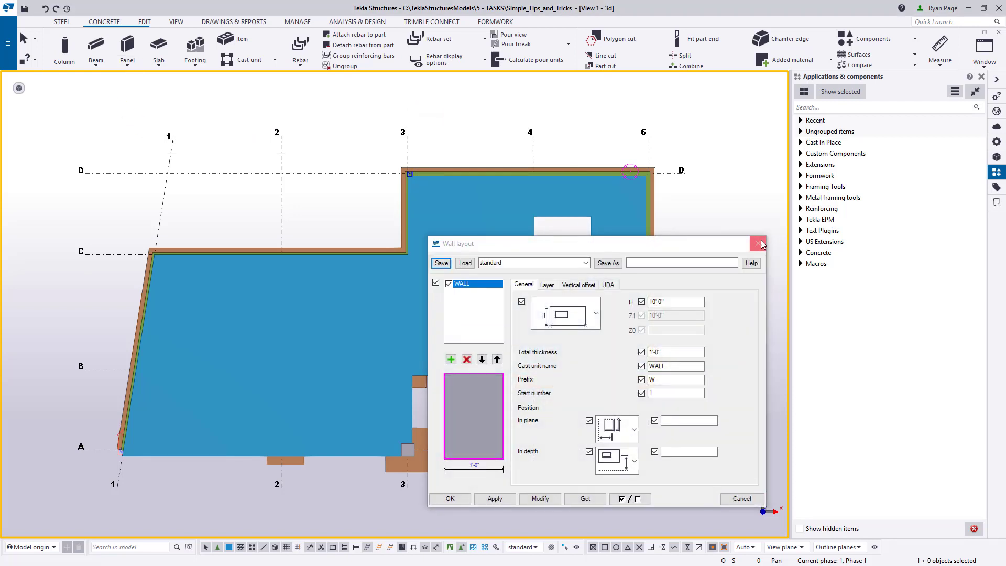
click(760, 240)
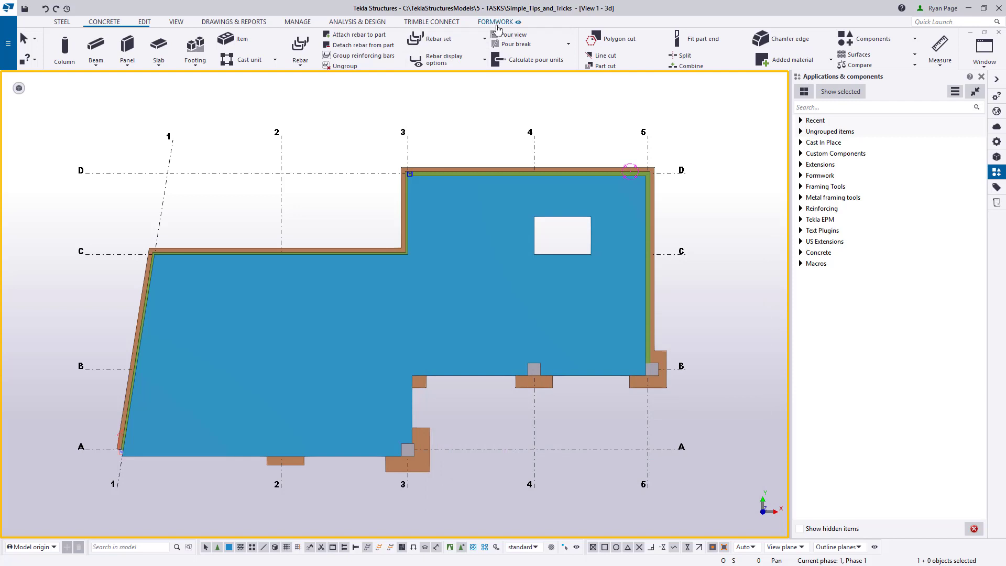
Start the wall formwork placing tool and cancel it without placing anything.
click(493, 23)
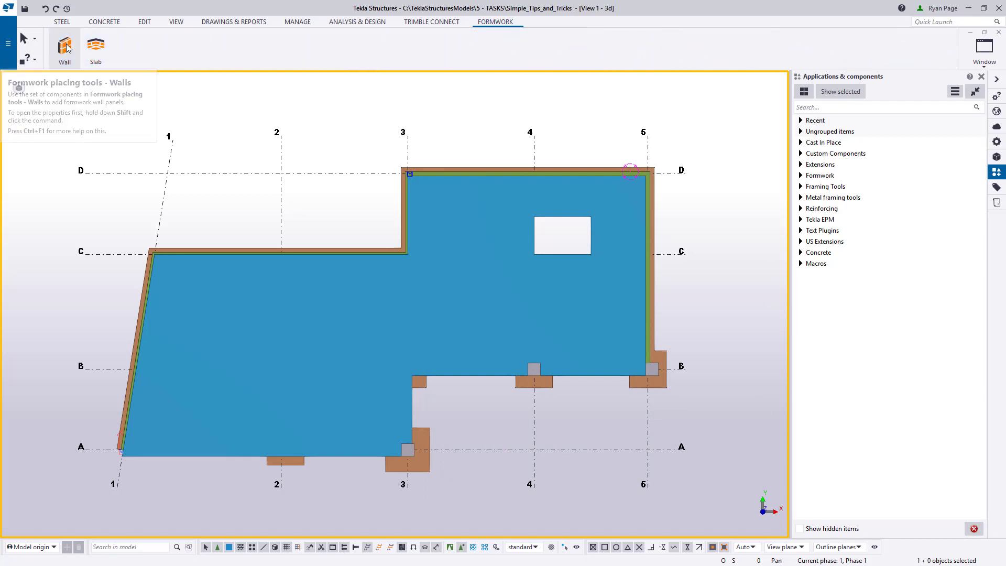
click(65, 47)
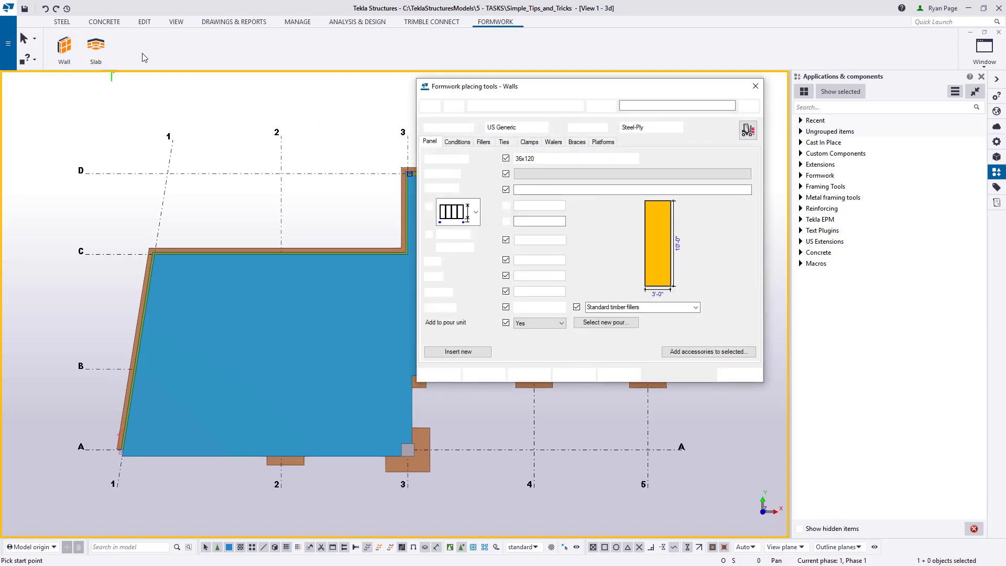
right_click(202, 99)
click(218, 105)
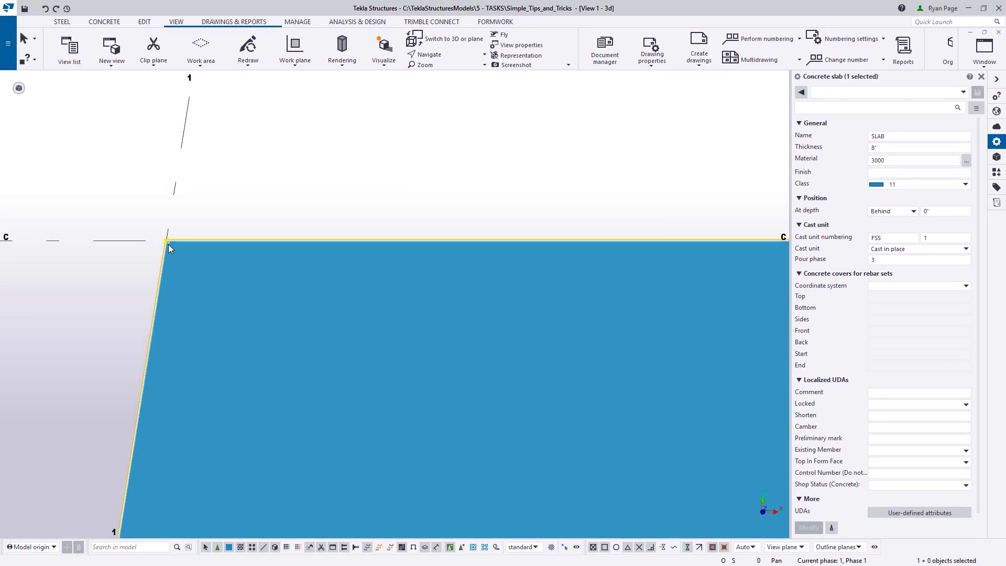
Select one slab corner chamfer, check its Type list, then Alt crossing-window select all eight chamfers.
click(168, 244)
middle_drag(468, 321, 79, 334)
middle_drag(505, 328, 267, 315)
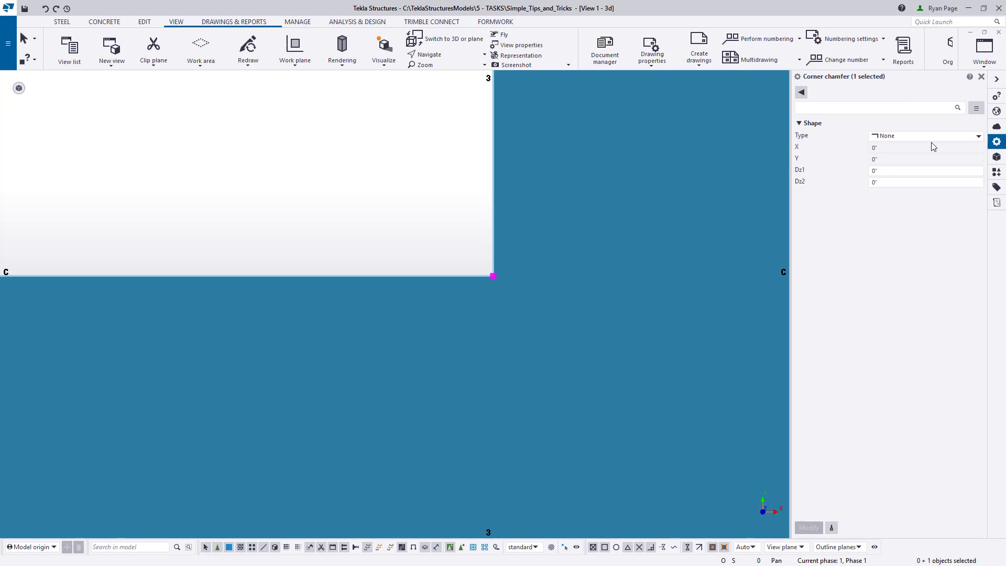
click(933, 136)
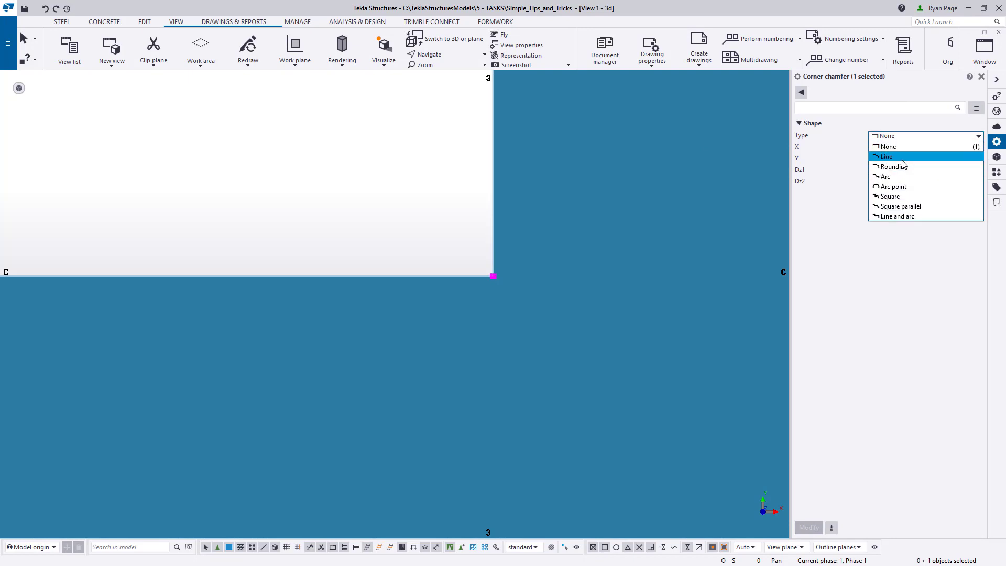
click(900, 157)
key(Tab)
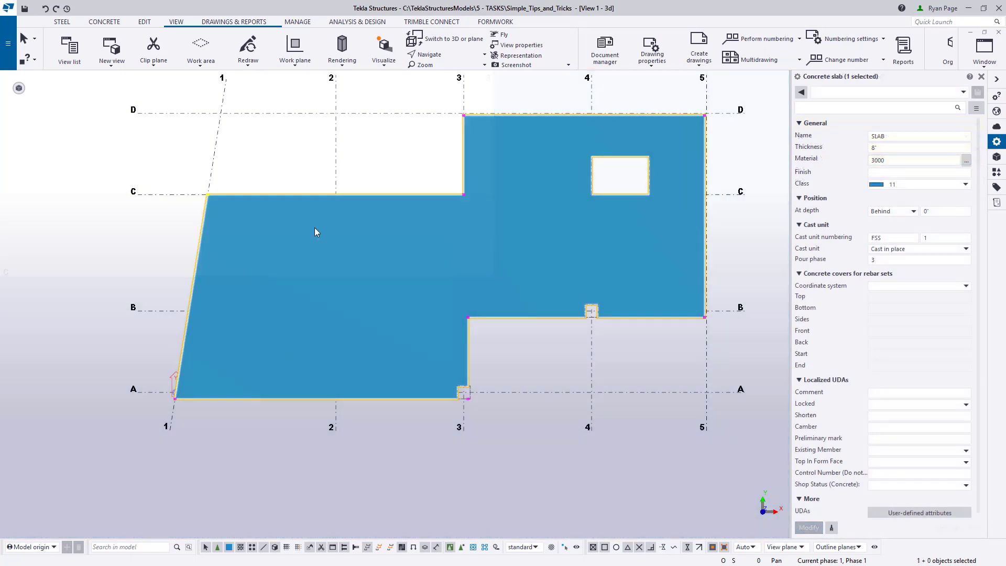
alt+drag(87, 74, 764, 460)
scroll(461, 330, up, 5)
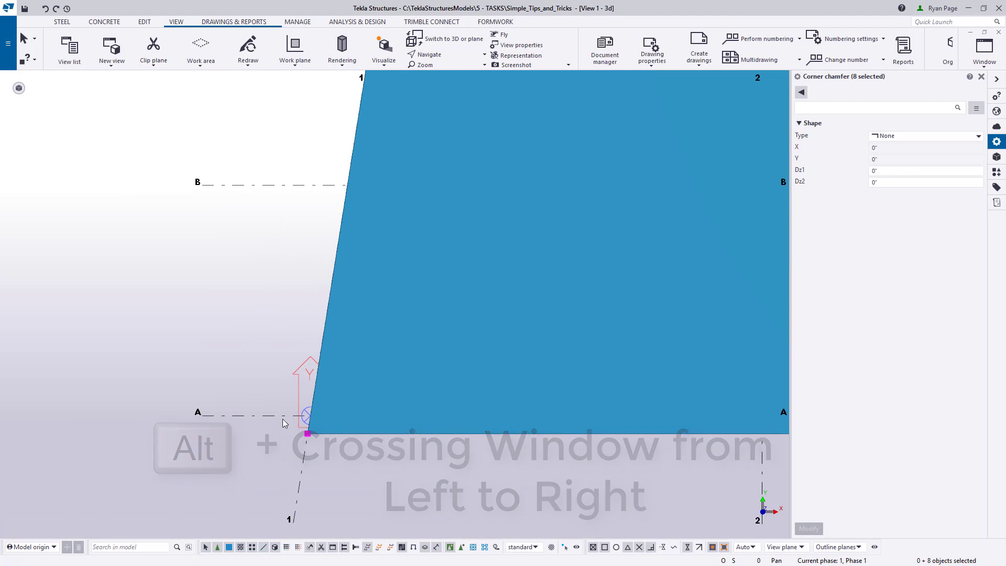
Set all eight corner chamfers to type Line with Distance X 6 and Distance Y 6, and apply with Modify.
scroll(453, 253, down, 6)
scroll(381, 292, up, 5)
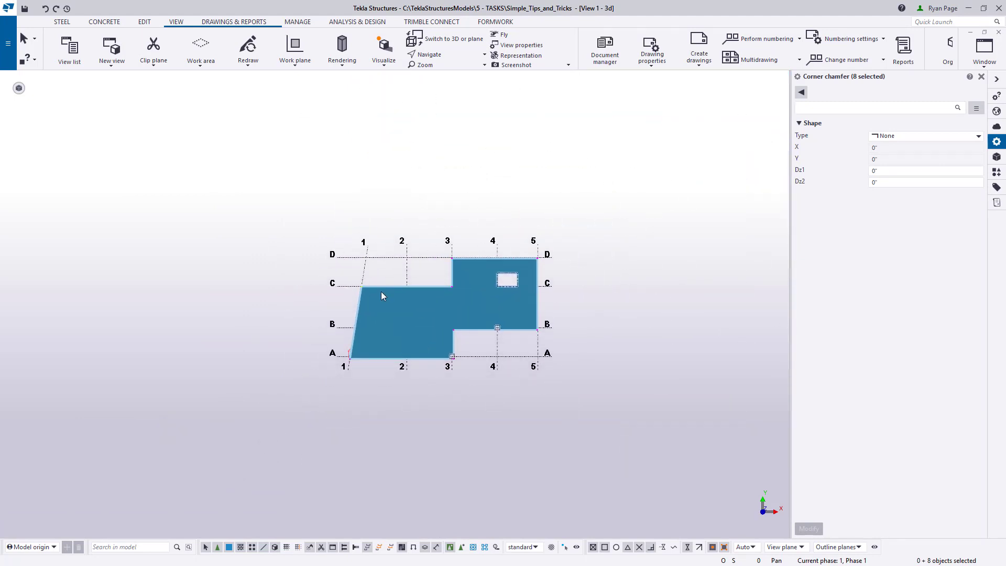
scroll(360, 284, up, 2)
click(938, 138)
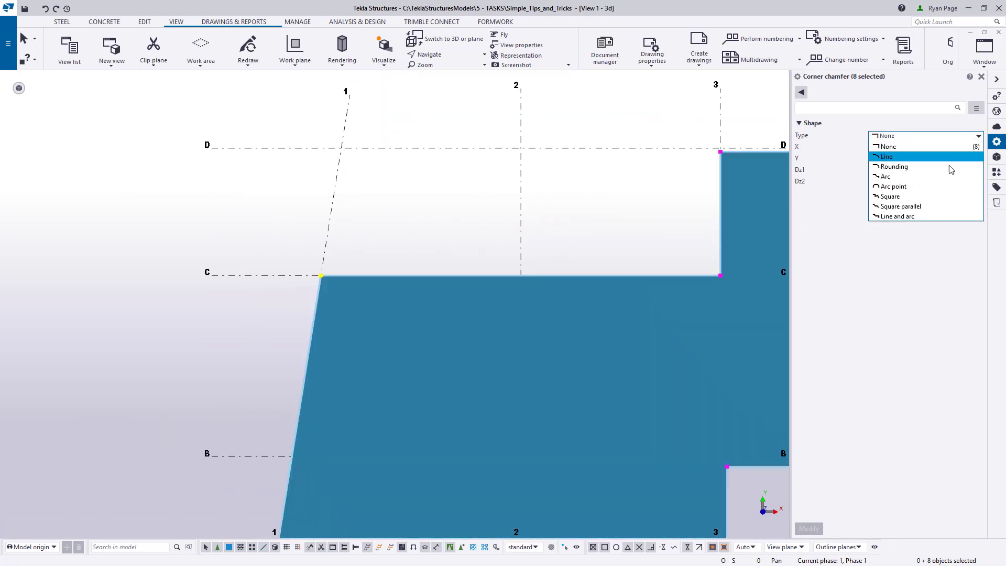
click(939, 158)
click(898, 150)
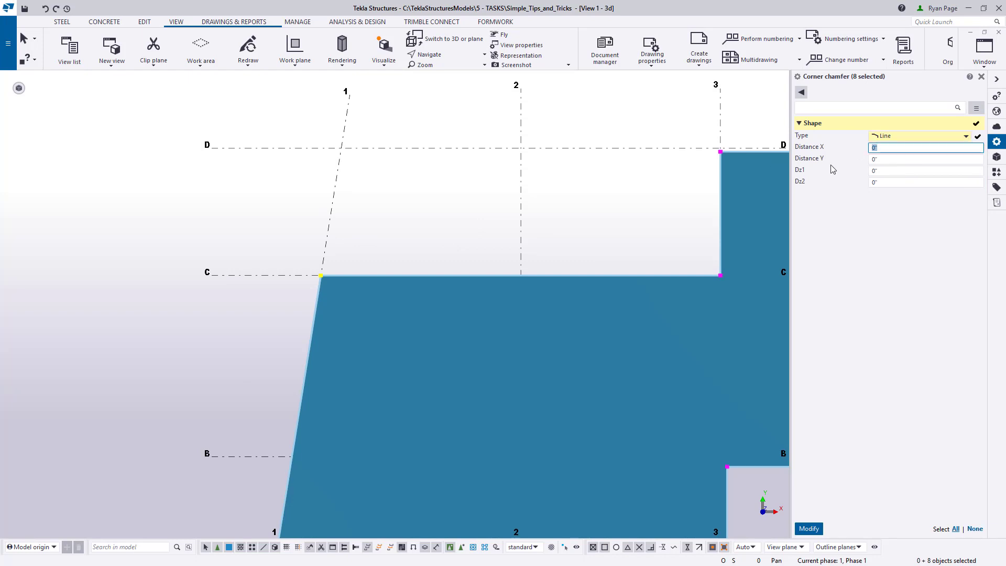
text(6)
key(Tab)
text(6)
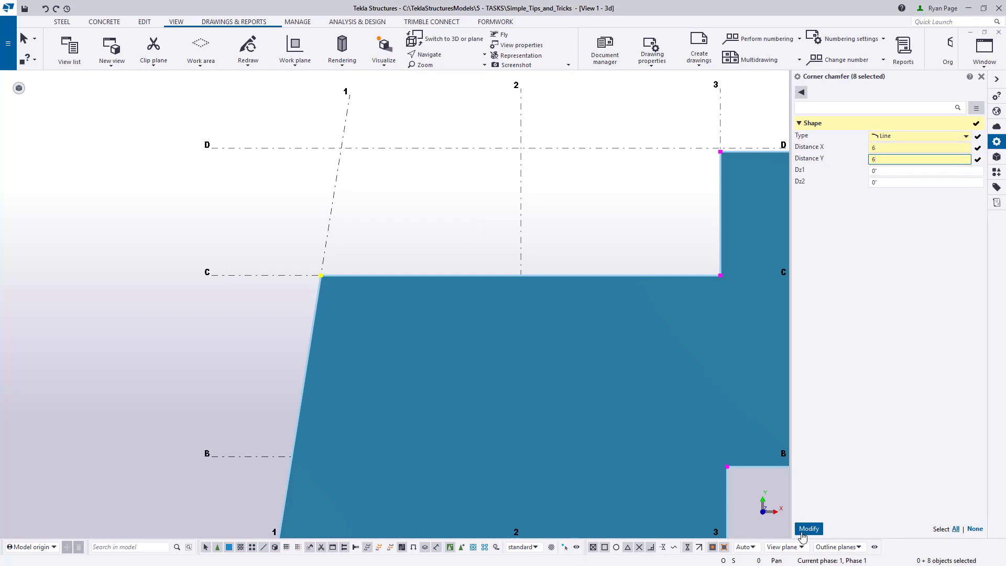
click(809, 529)
scroll(274, 243, up, 3)
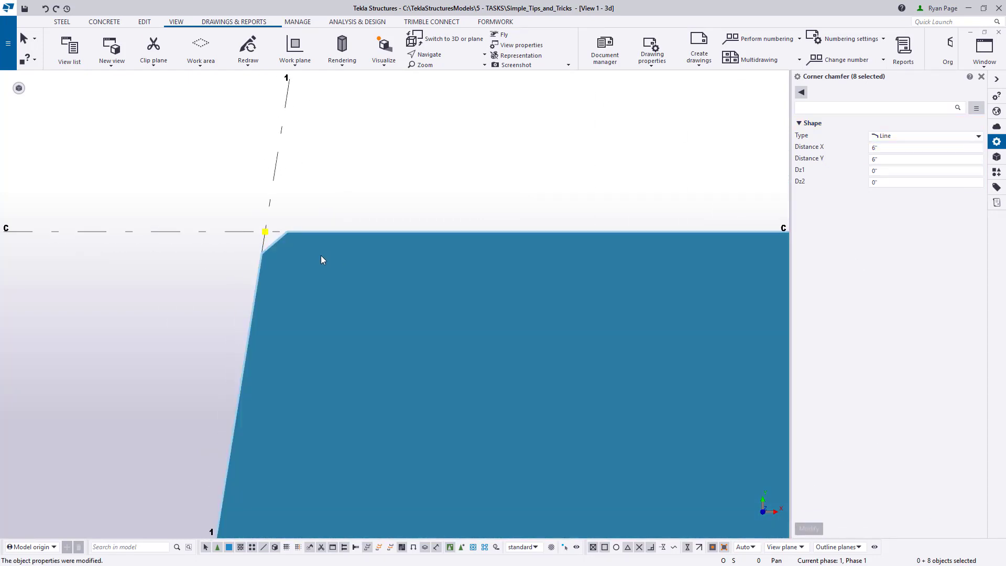
scroll(312, 259, down, 2)
middle_drag(694, 281, 410, 139)
scroll(332, 279, up, 2)
scroll(382, 258, down, 2)
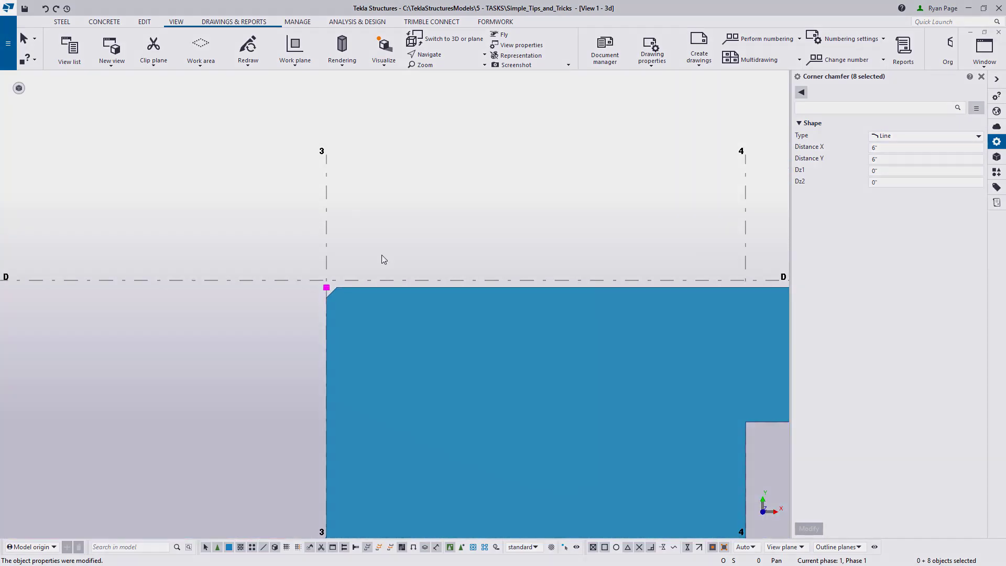